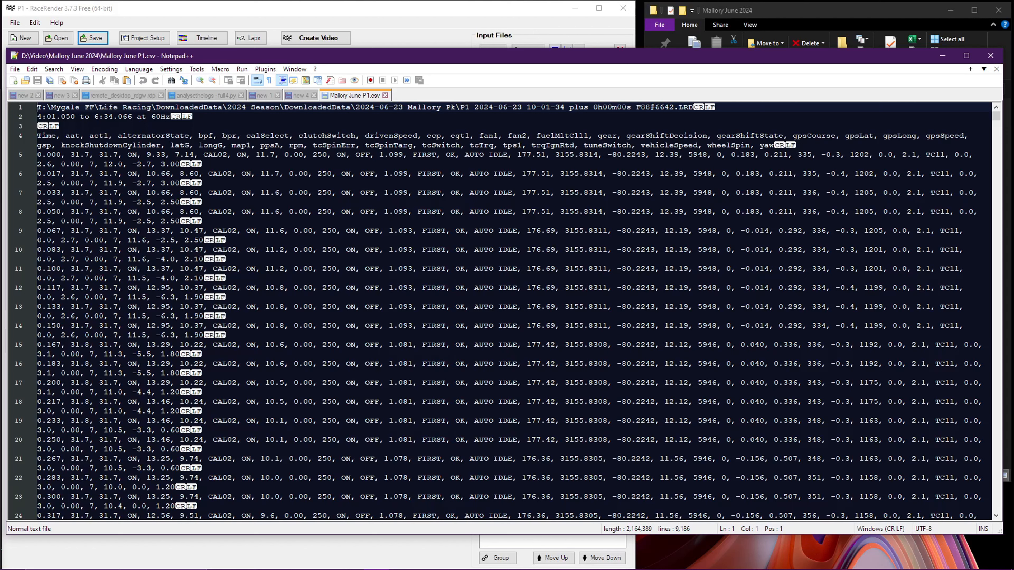
Step: Replace all occurrences of the gear value "FIRST" with 1 in Mallory June P1.csv
{"action": "left_click", "coordinate": [436, 192]}
{"action": "double_click", "coordinate": [433, 192]}
{"action": "key", "text": "ctrl+f"}
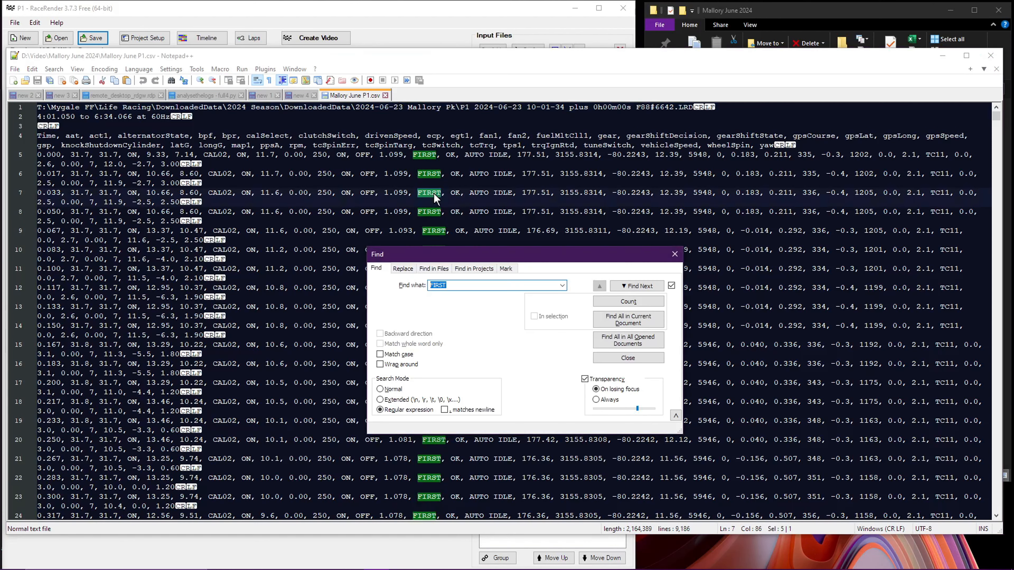
{"action": "key", "text": "ctrl+h"}
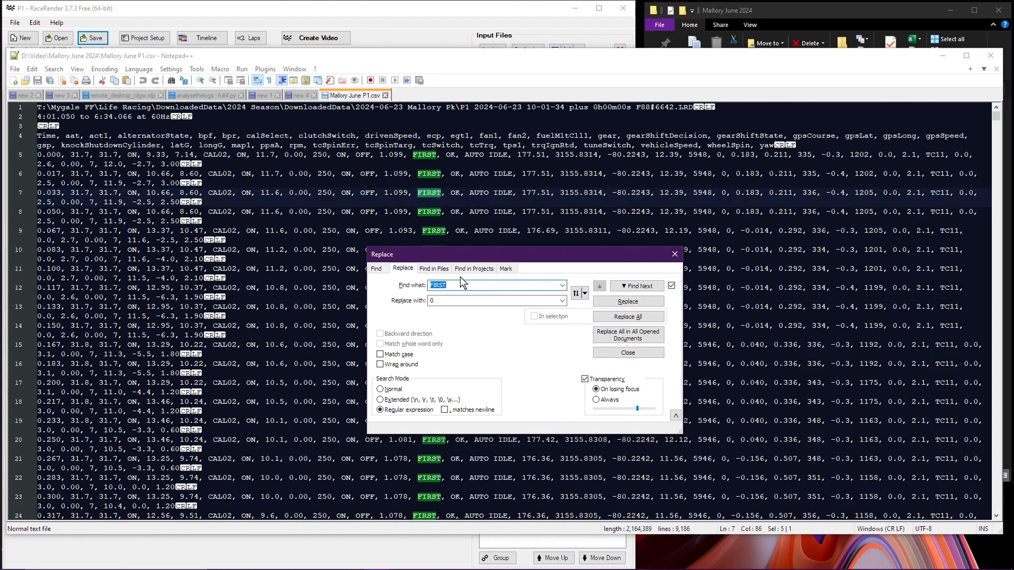
{"action": "key", "text": "Tab"}
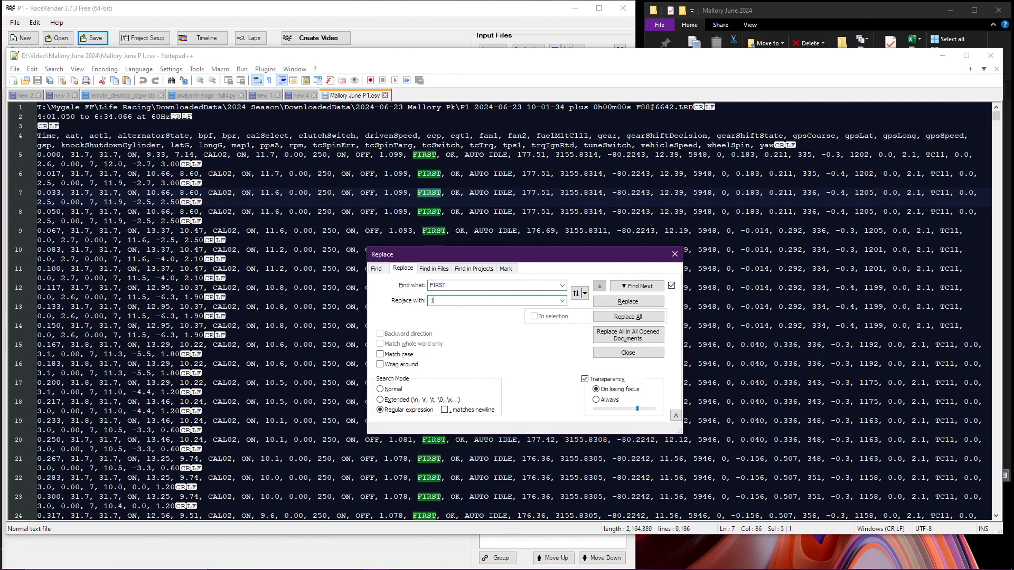
{"action": "left_click", "coordinate": [618, 318]}
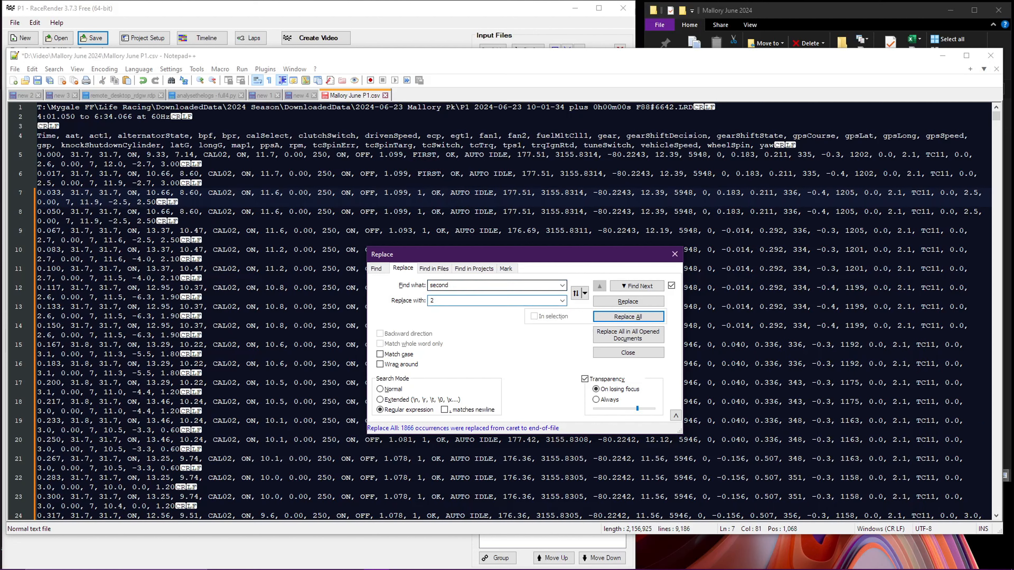
Step: Replace all occurrences of "second" with 2 and of "third" with 3 in the CSV data
{"action": "left_click", "coordinate": [604, 316]}
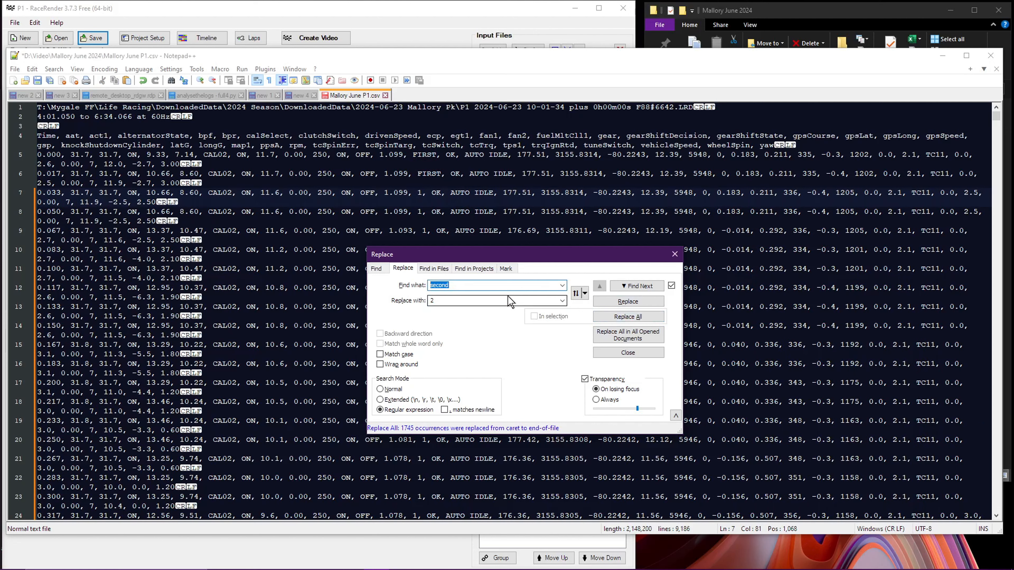
{"action": "type", "text": "third"}
{"action": "key", "text": "Tab"}
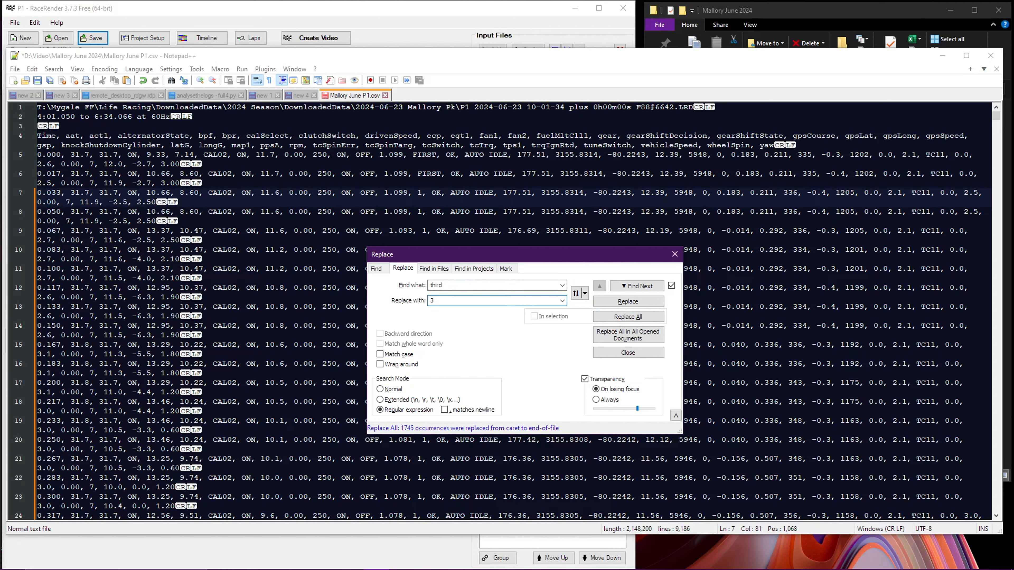
{"action": "left_click", "coordinate": [617, 317]}
Step: Replace all occurrences of the gear value "fourth" with 4
{"action": "type", "text": "f"}
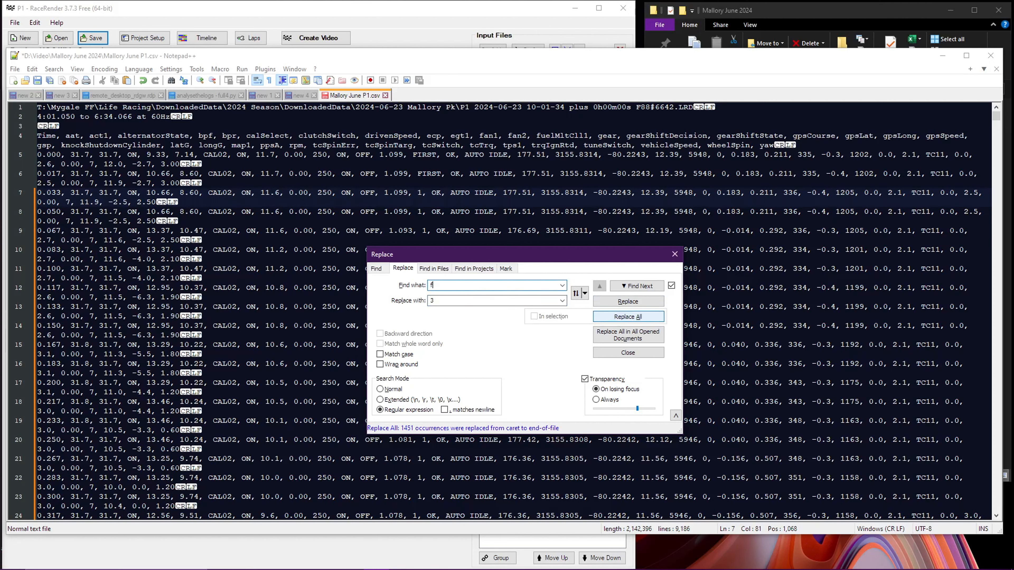
{"action": "type", "text": "ourth"}
{"action": "key", "text": "Tab"}
{"action": "type", "text": "4"}
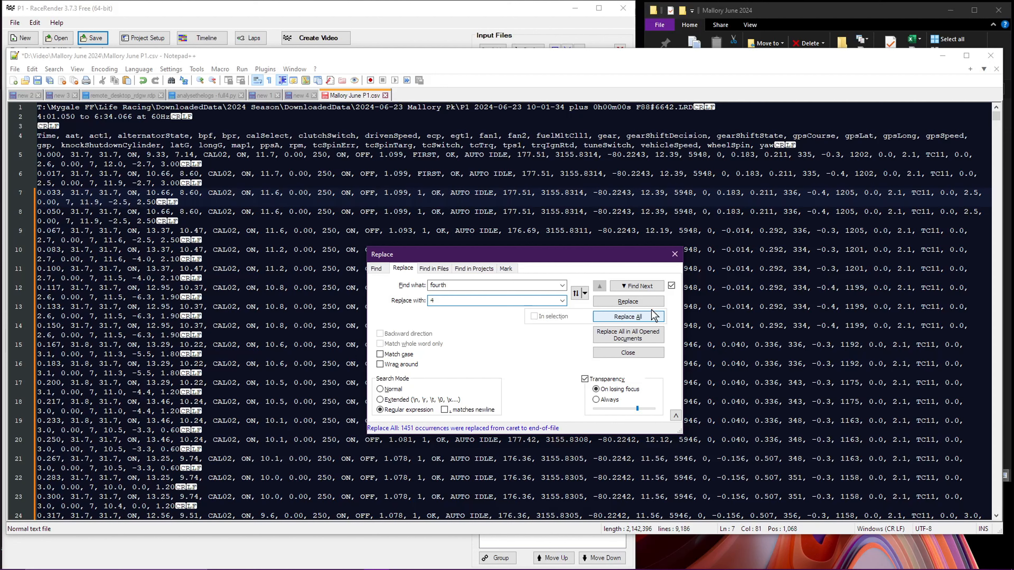
{"action": "left_click", "coordinate": [654, 317]}
Step: Replace all occurrences of "fifth" with 5 and of "sixth" with 6 in the gear data
{"action": "type", "text": "fift"}
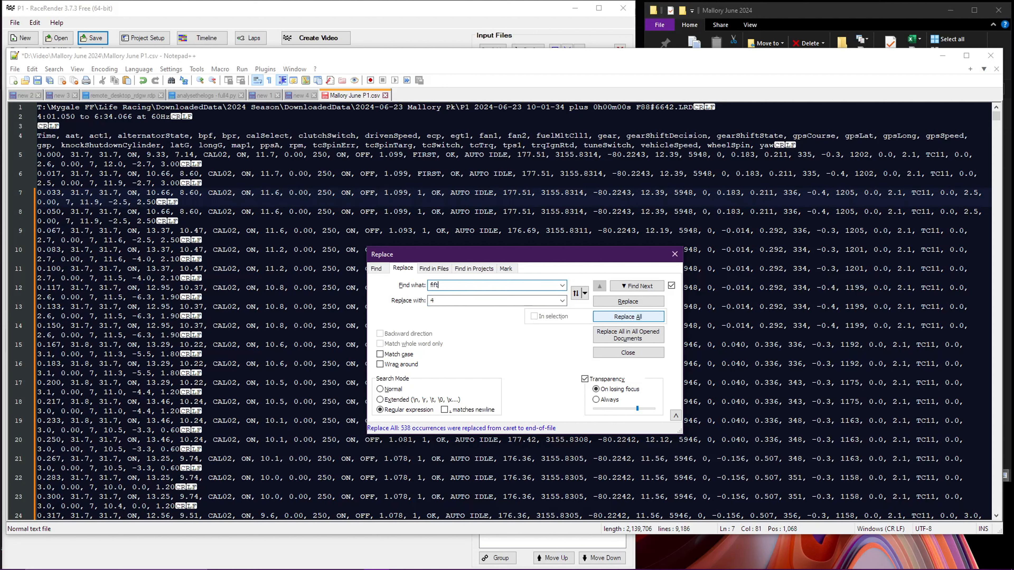
{"action": "type", "text": "h"}
{"action": "key", "text": "Tab"}
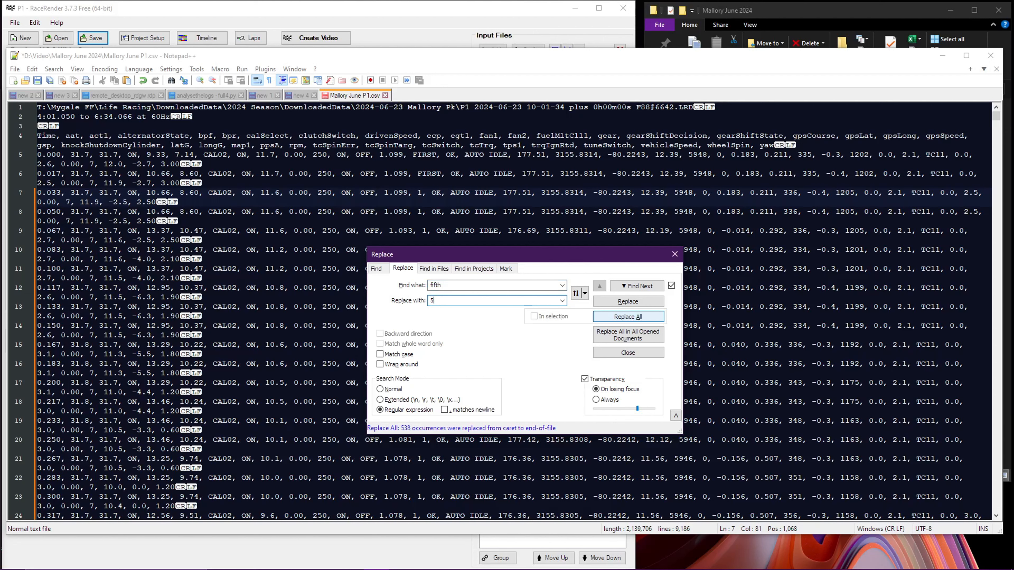
{"action": "left_click", "coordinate": [624, 316]}
{"action": "type", "text": "six"}
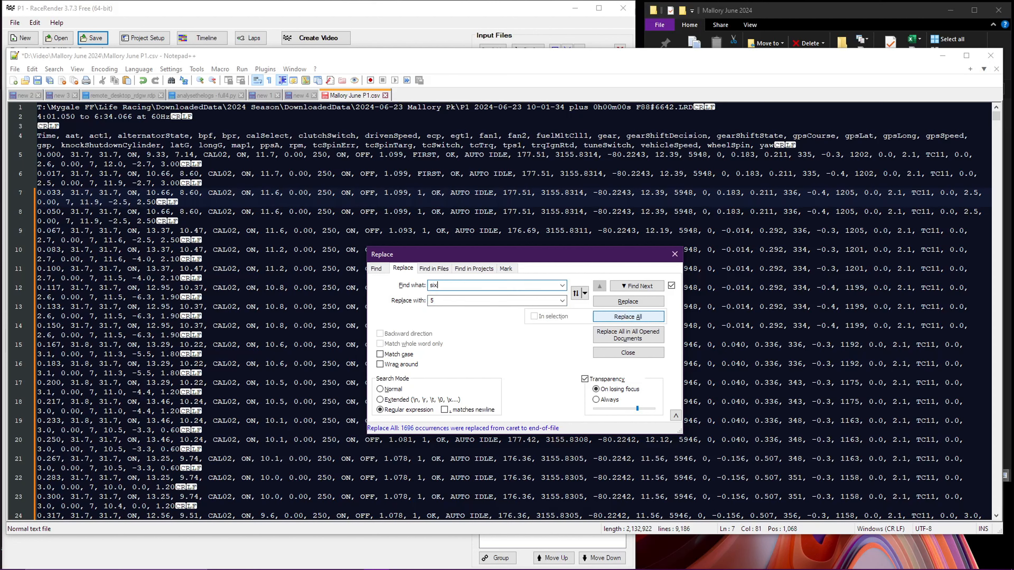
{"action": "key", "text": "Tab"}
{"action": "left_click", "coordinate": [623, 317]}
Step: Replace all occurrences of the gear value "neutral" with 0 and close the Replace dialog
{"action": "type", "text": "n"}
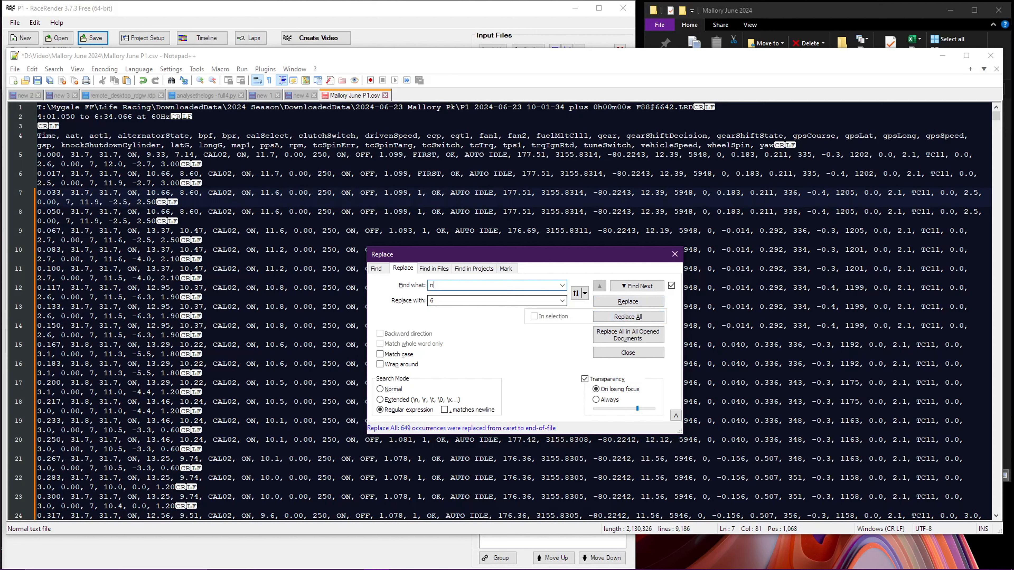
{"action": "type", "text": "eutral"}
{"action": "key", "text": "Tab"}
{"action": "type", "text": "0"}
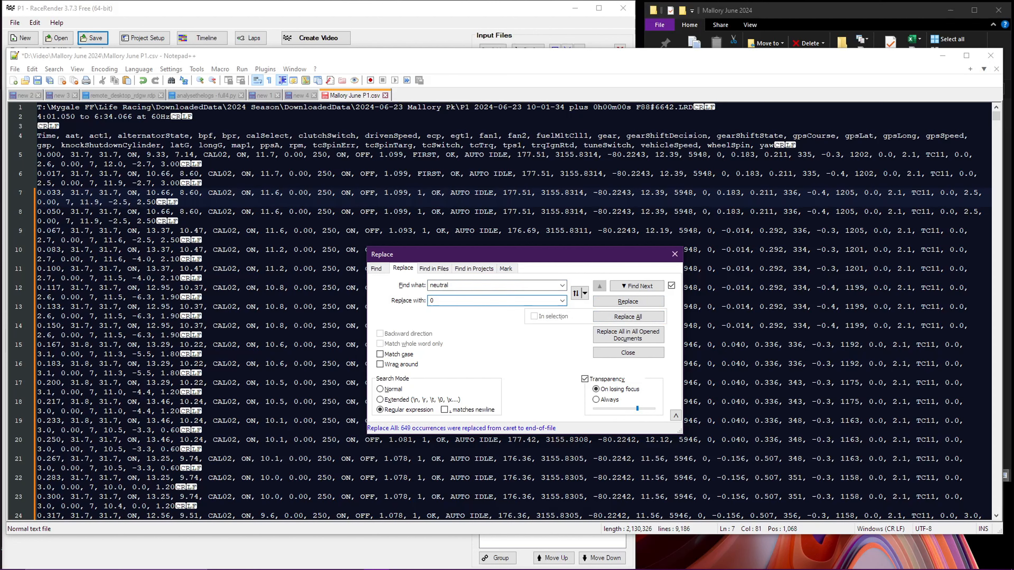
{"action": "left_click", "coordinate": [628, 317]}
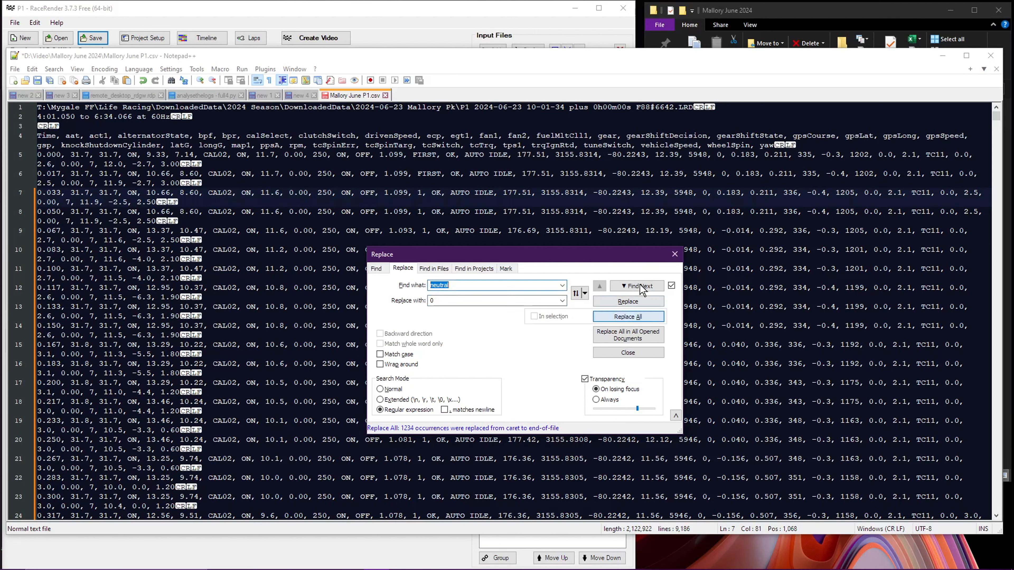
{"action": "left_click", "coordinate": [673, 256]}
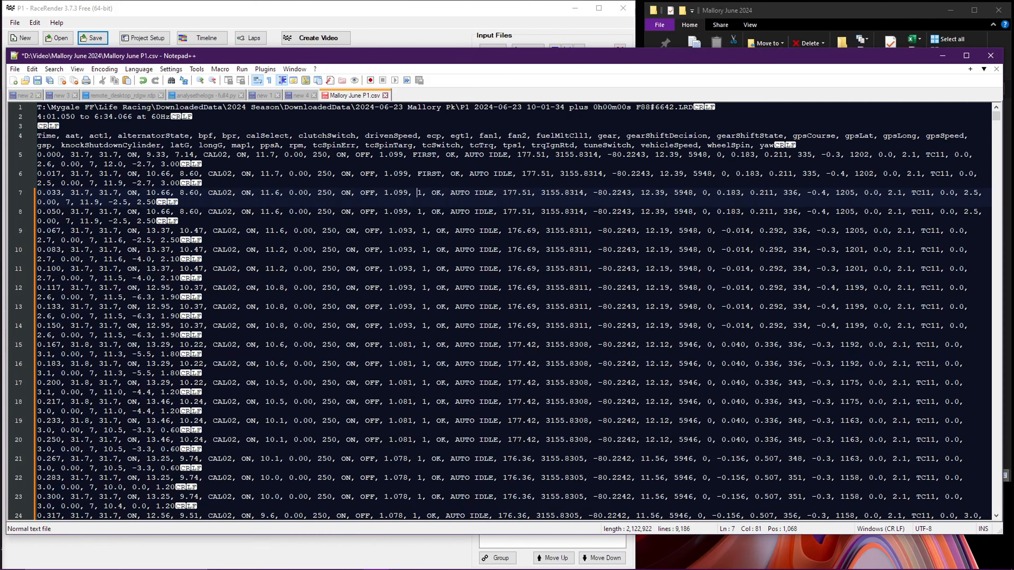
Step: Save the edited CSV file, close the text editor and switch to RaceRender
{"action": "left_click", "coordinate": [38, 80]}
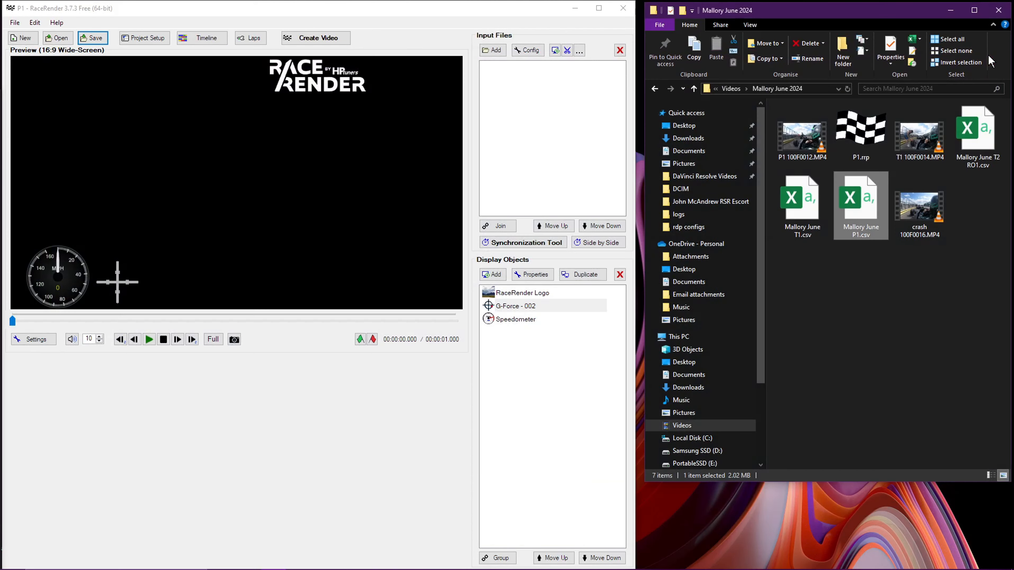
{"action": "left_click", "coordinate": [990, 55]}
{"action": "left_click", "coordinate": [352, 14]}
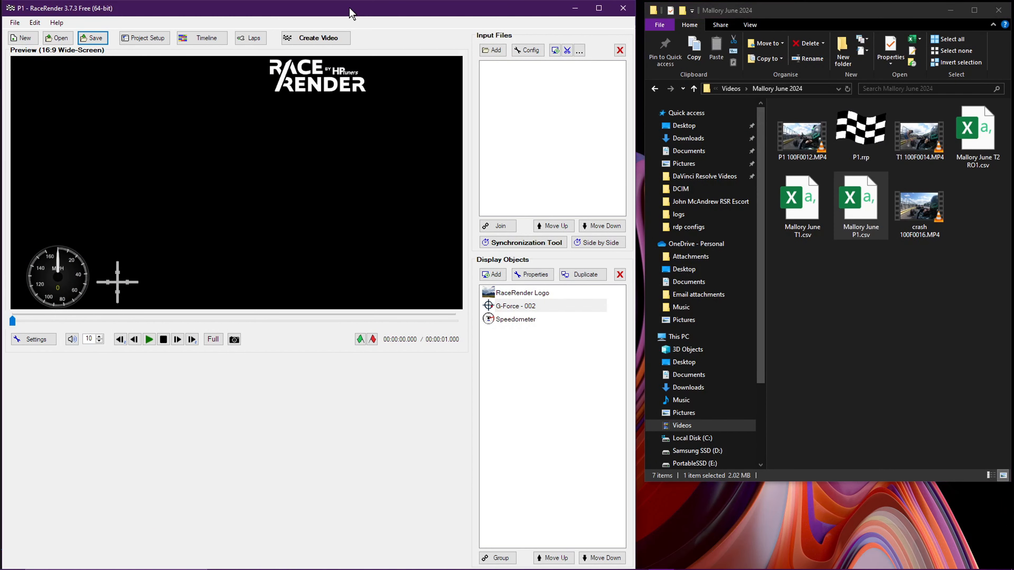
Step: Add the video P1 100F0012.MP4 from the D: drive's Videos\Mallory June 2024 folder as a project input file
{"action": "left_click", "coordinate": [491, 51]}
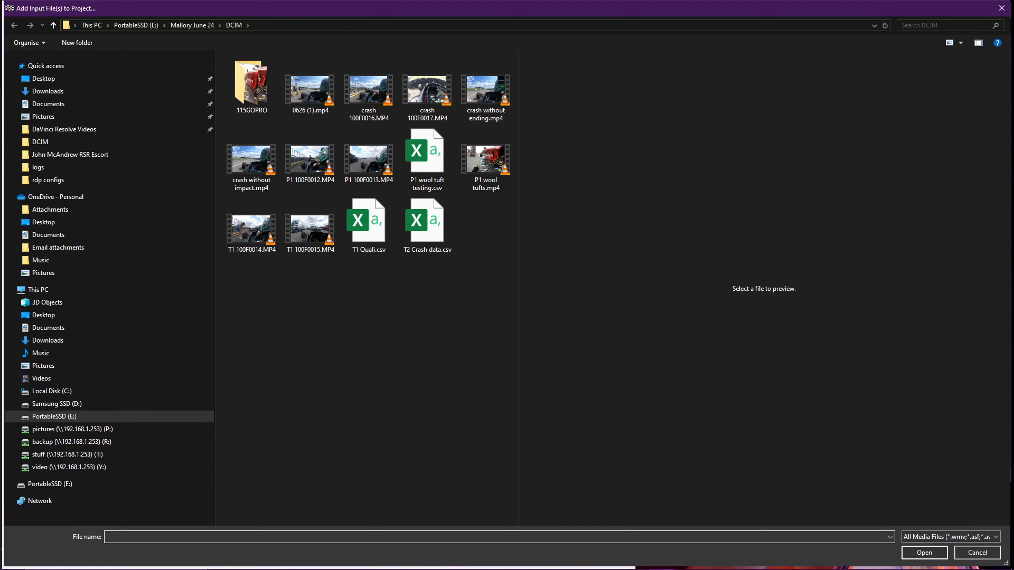
{"action": "left_click", "coordinate": [1002, 8]}
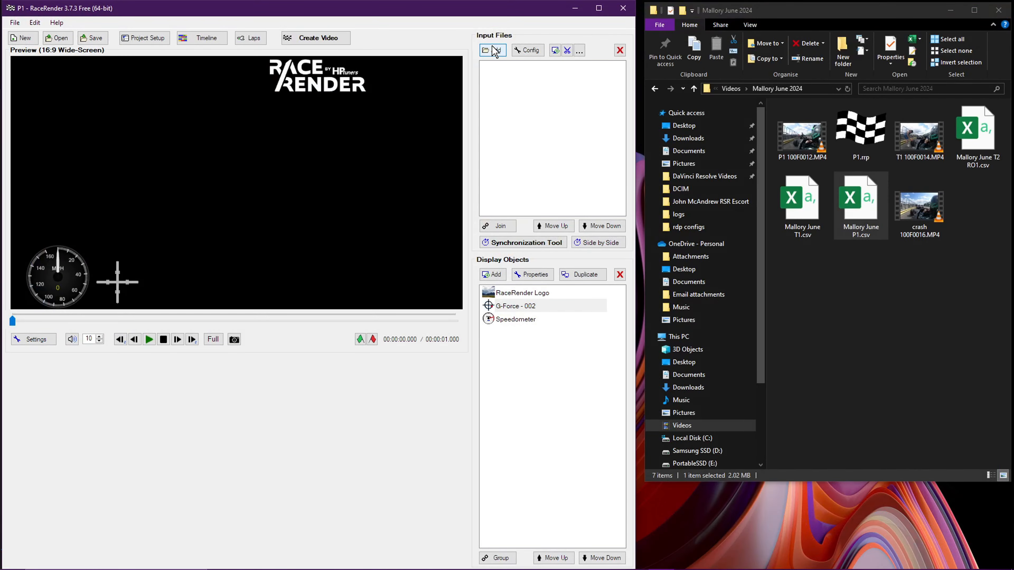
{"action": "left_click", "coordinate": [494, 49]}
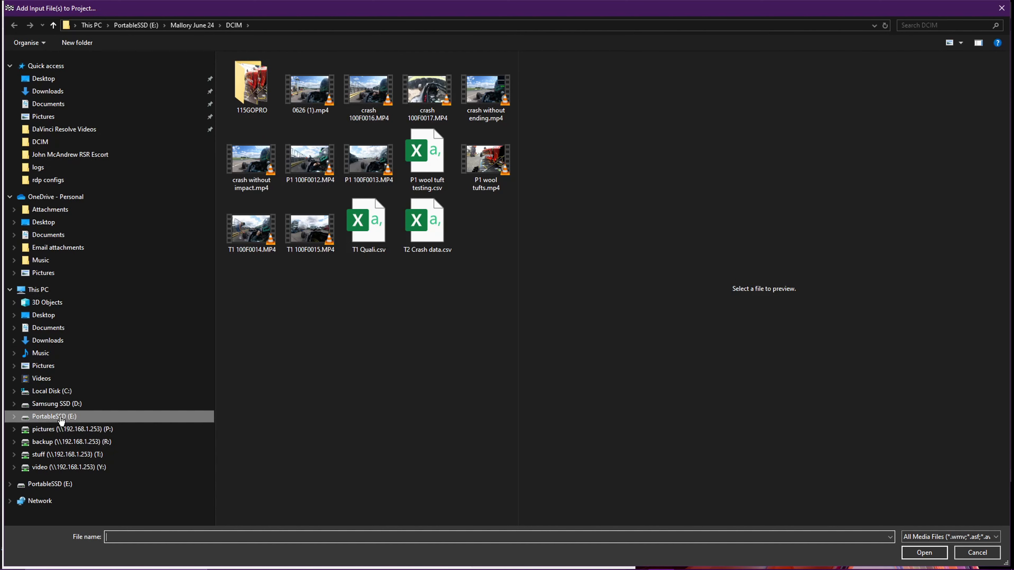
{"action": "left_click", "coordinate": [60, 404]}
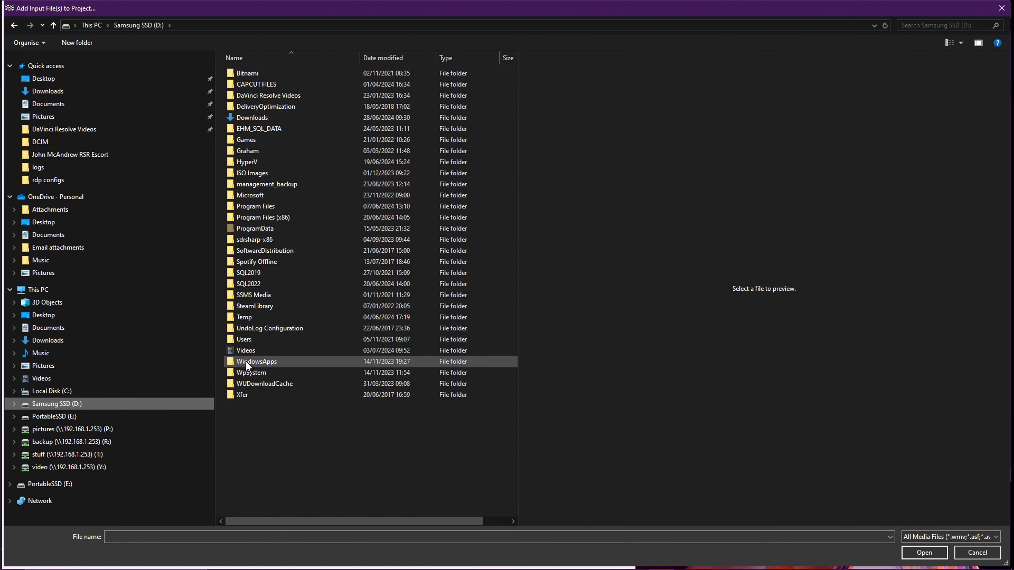
{"action": "double_click", "coordinate": [246, 350]}
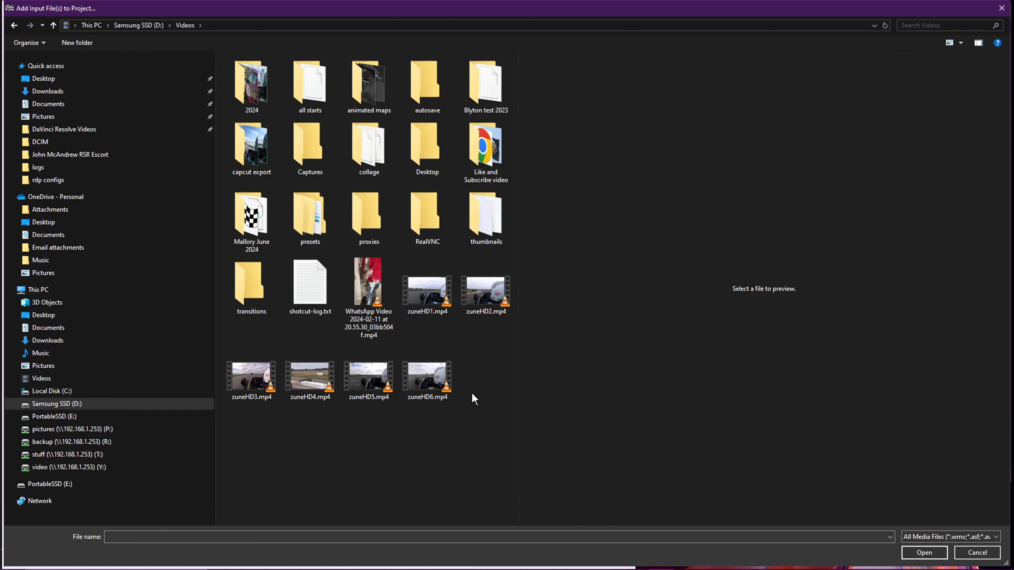
{"action": "double_click", "coordinate": [243, 202]}
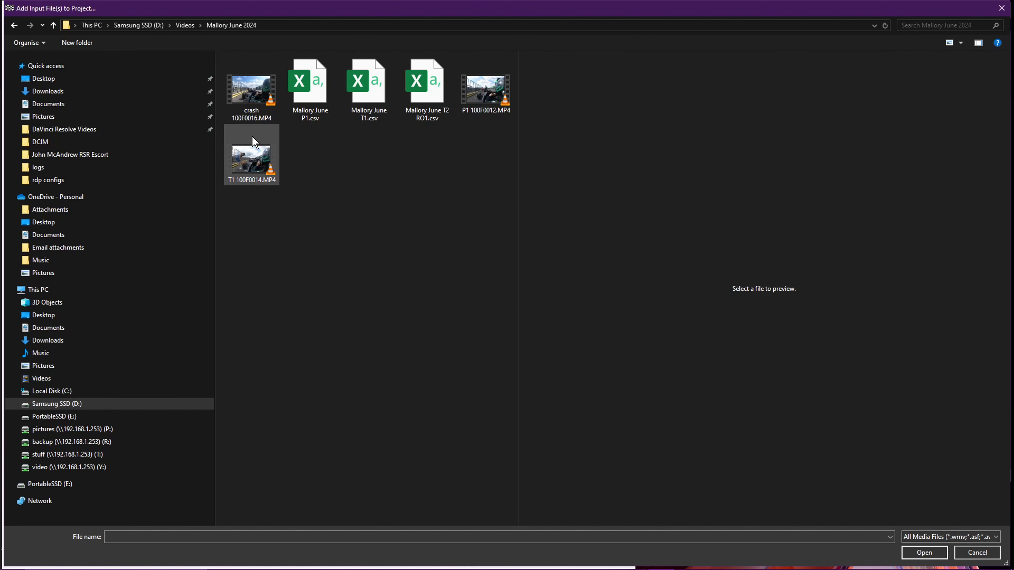
{"action": "left_click", "coordinate": [485, 98]}
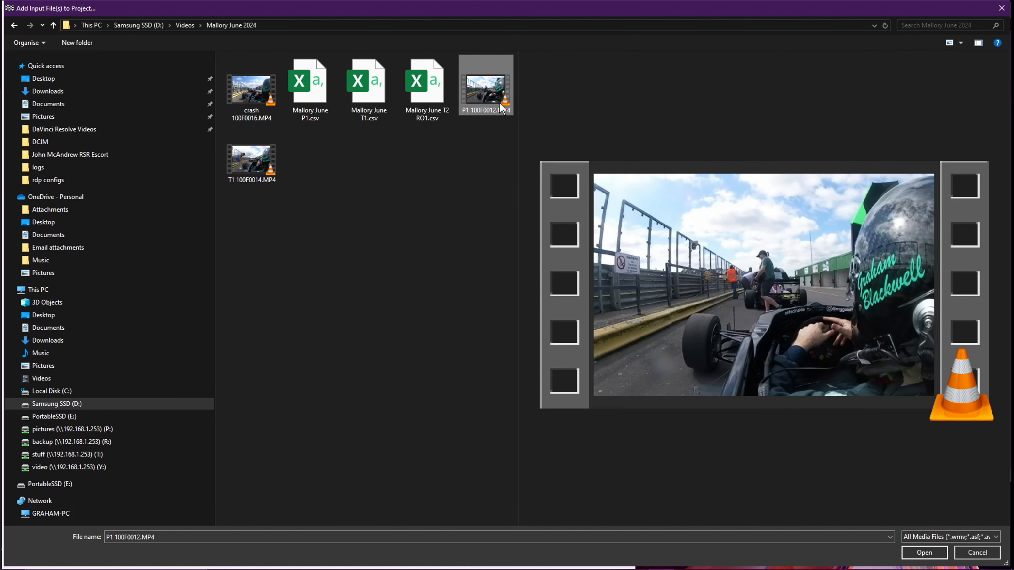
{"action": "left_click", "coordinate": [914, 553]}
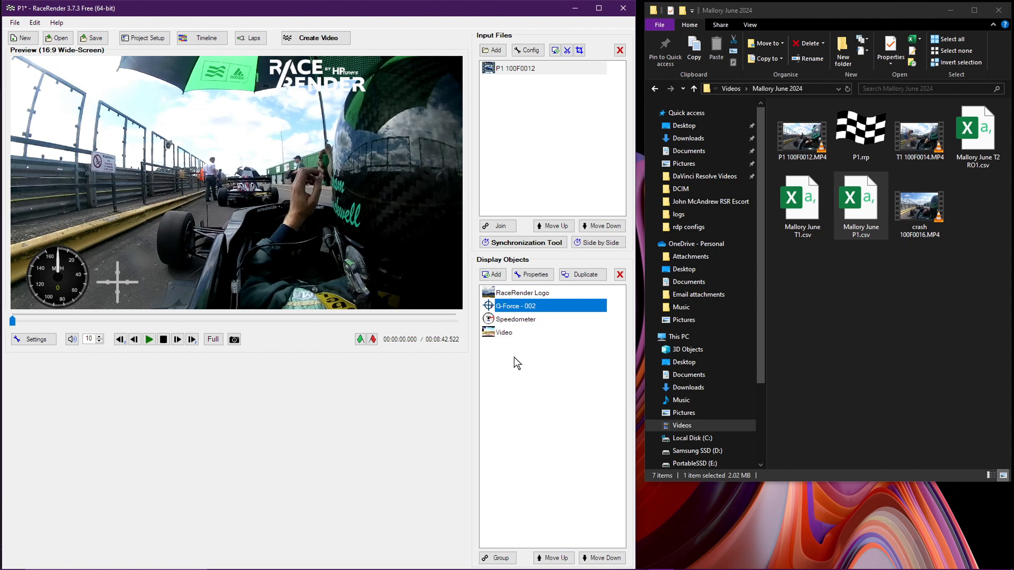
Step: Add Mallory June P1.csv as a data input file and dismiss the data template selection without choosing one
{"action": "left_click", "coordinate": [492, 50]}
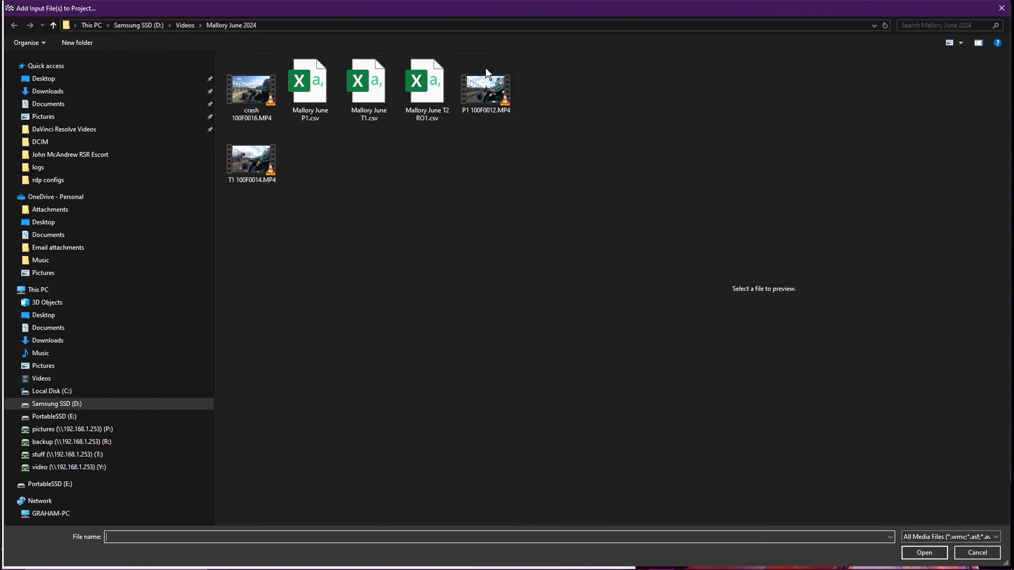
{"action": "left_click", "coordinate": [315, 73]}
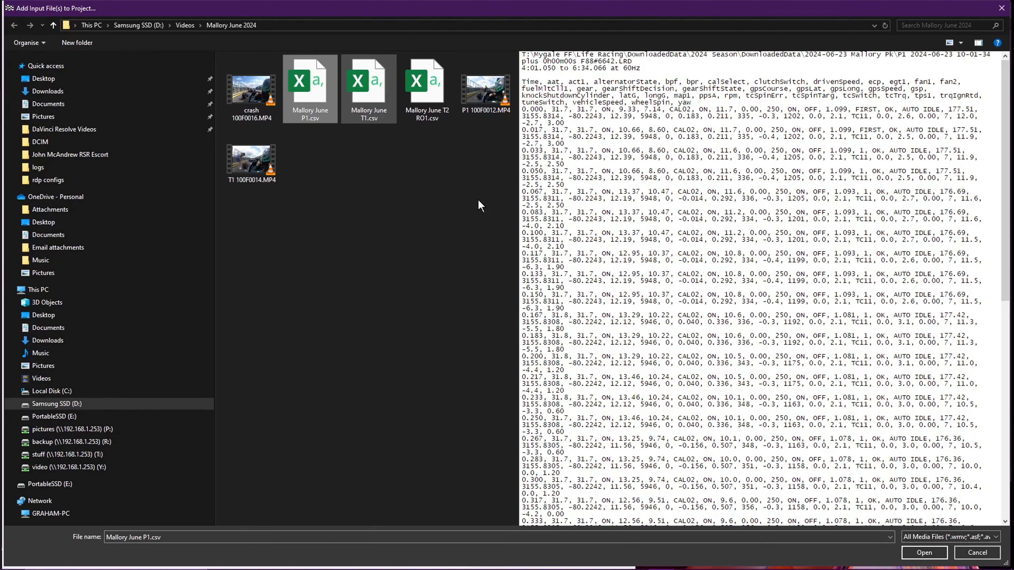
{"action": "left_click", "coordinate": [923, 553]}
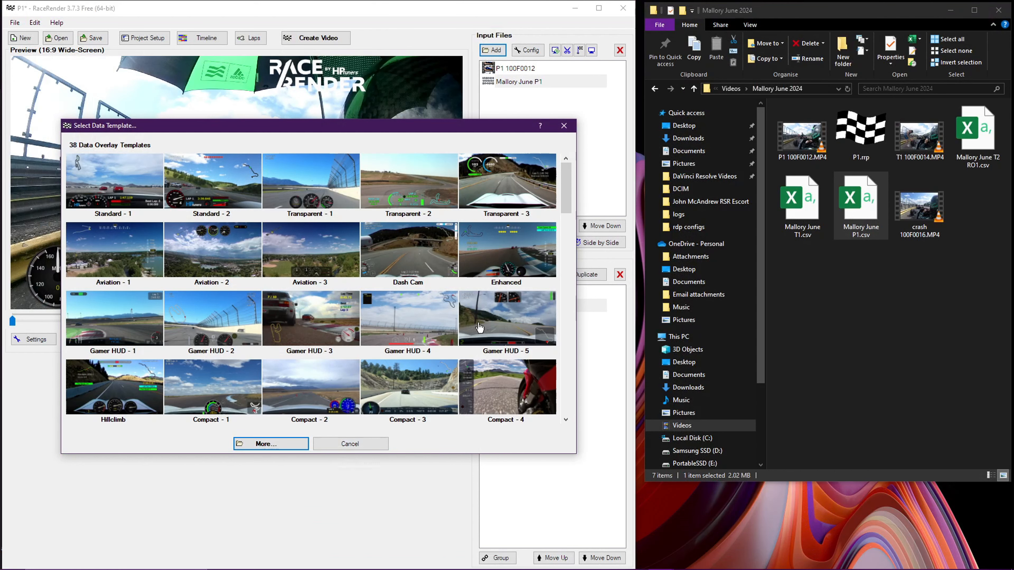
{"action": "left_click", "coordinate": [564, 126]}
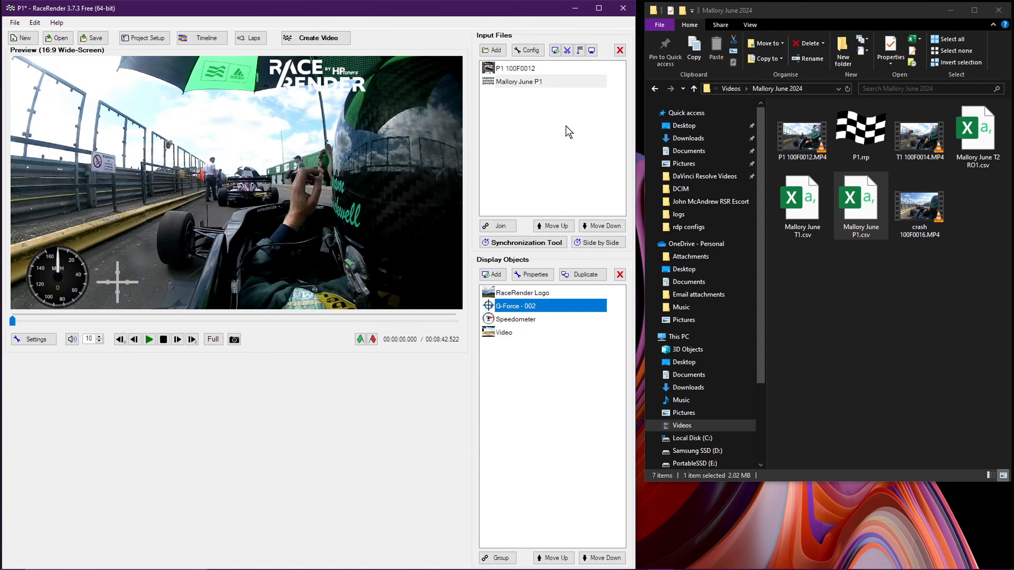
Step: Set the Speedometer display object's input to Mallory June P1
{"action": "left_click", "coordinate": [501, 320]}
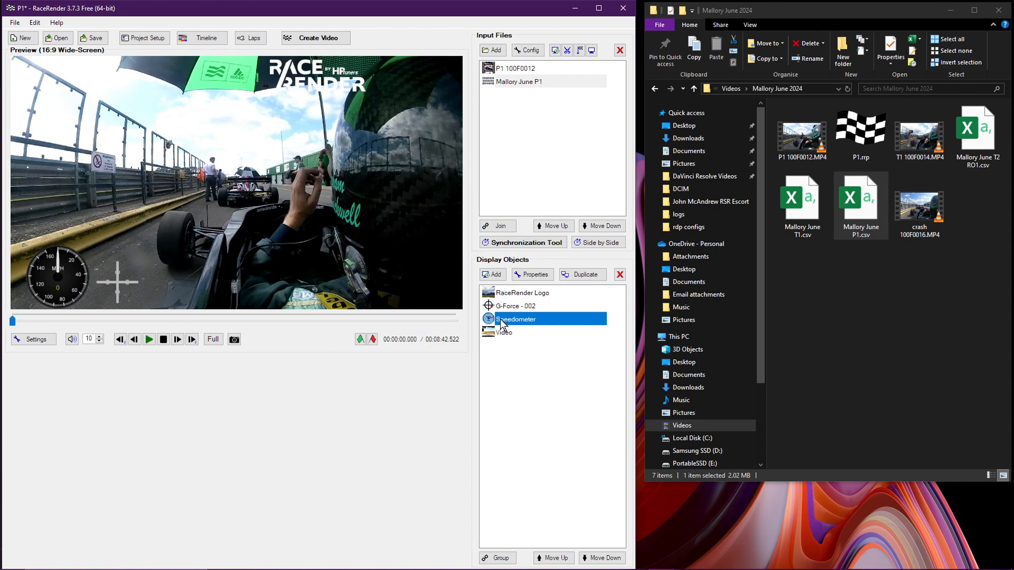
{"action": "double_click", "coordinate": [501, 322]}
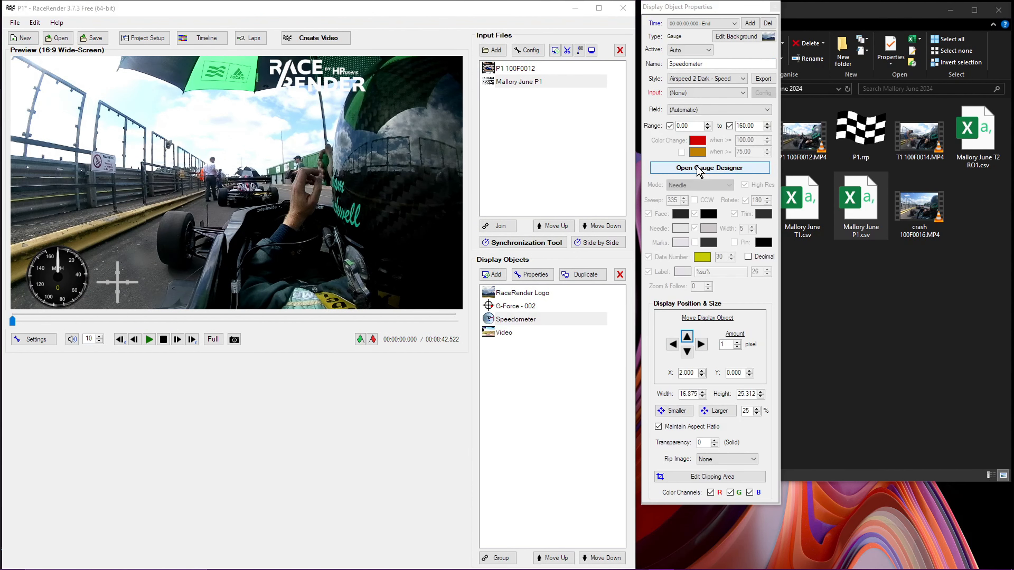
{"action": "left_click", "coordinate": [691, 94]}
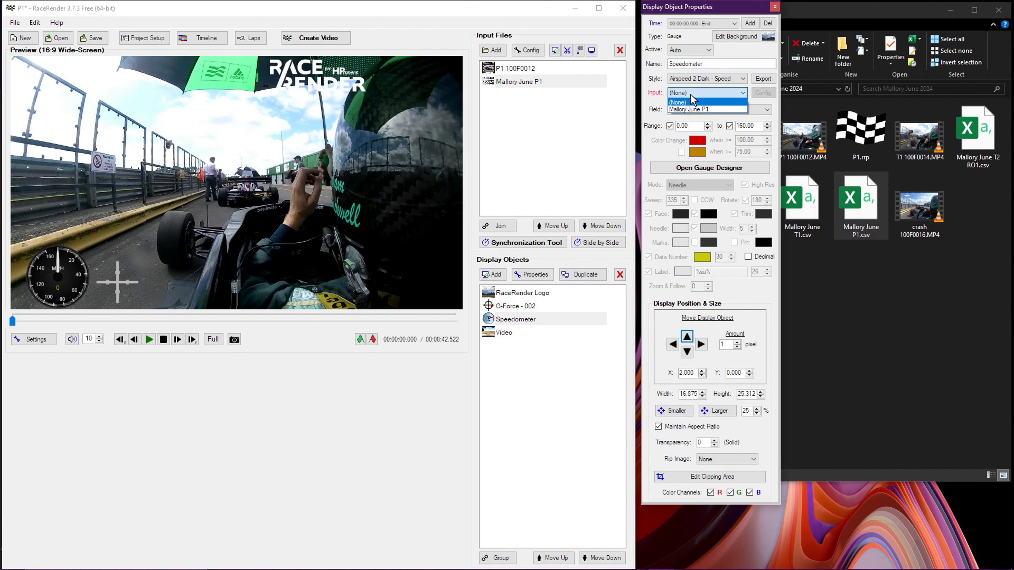
{"action": "left_click", "coordinate": [691, 109]}
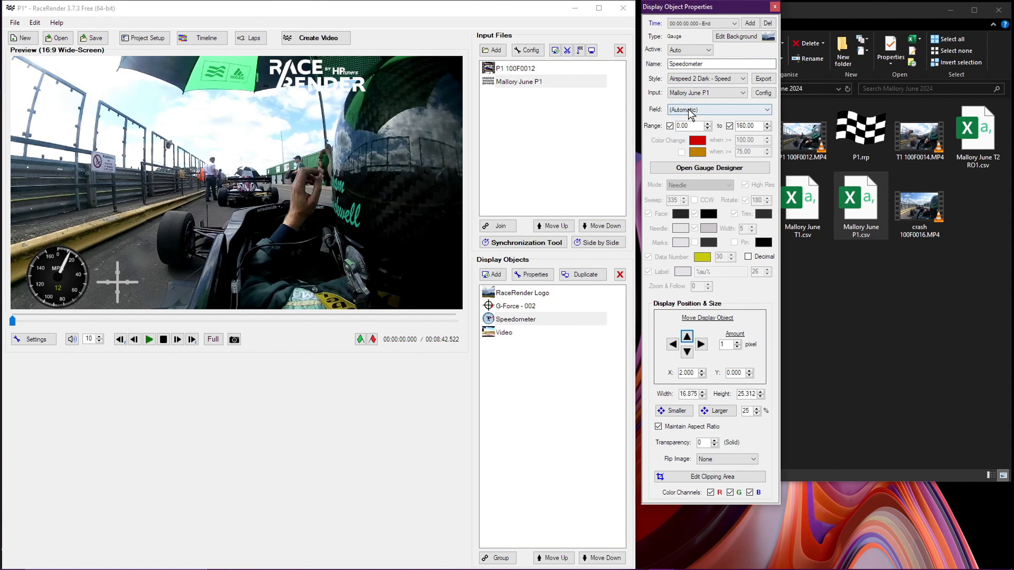
Step: Set the Speedometer display object's data field to vehicleSpeed
{"action": "left_click", "coordinate": [689, 110]}
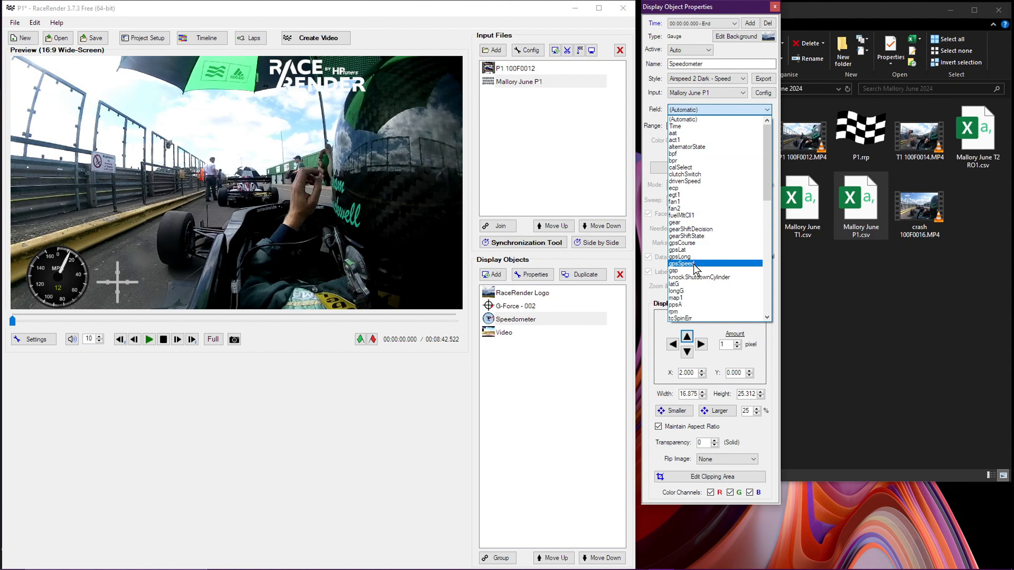
{"action": "scroll", "coordinate": [695, 268], "scroll_direction": "down", "scroll_amount": 3}
{"action": "scroll", "coordinate": [695, 269], "scroll_direction": "down", "scroll_amount": 3}
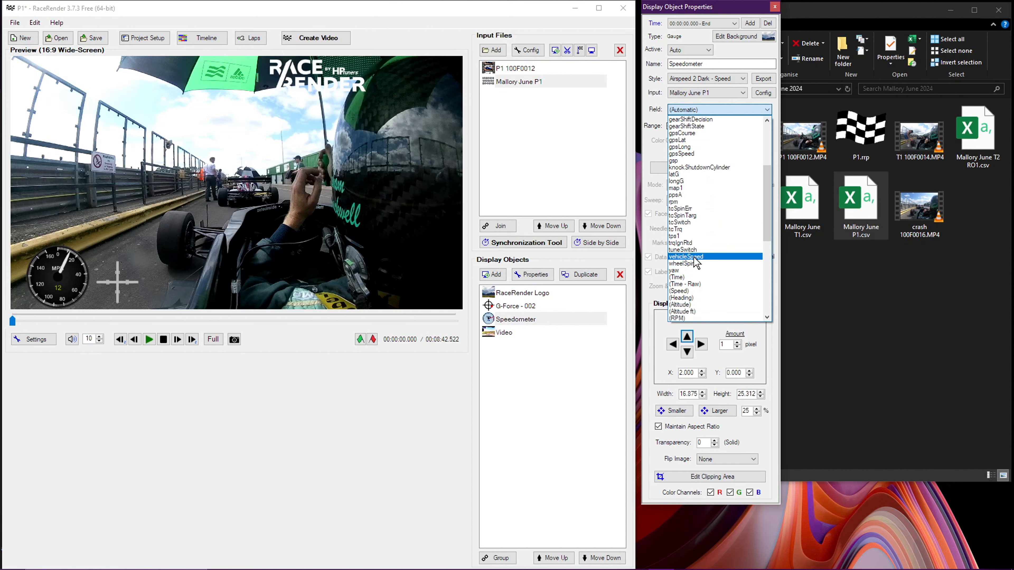
{"action": "left_click", "coordinate": [695, 257]}
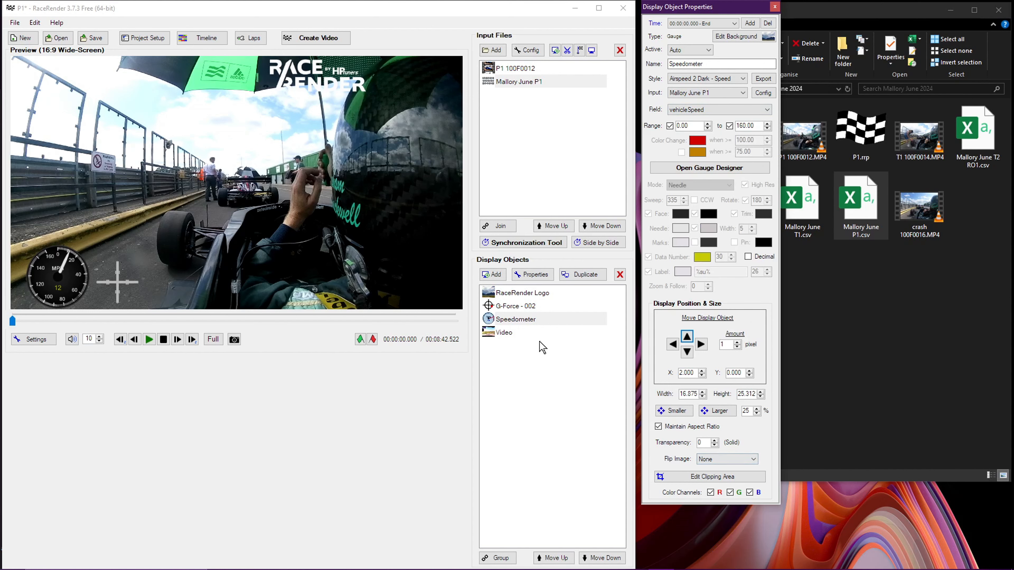
{"action": "left_click", "coordinate": [515, 307]}
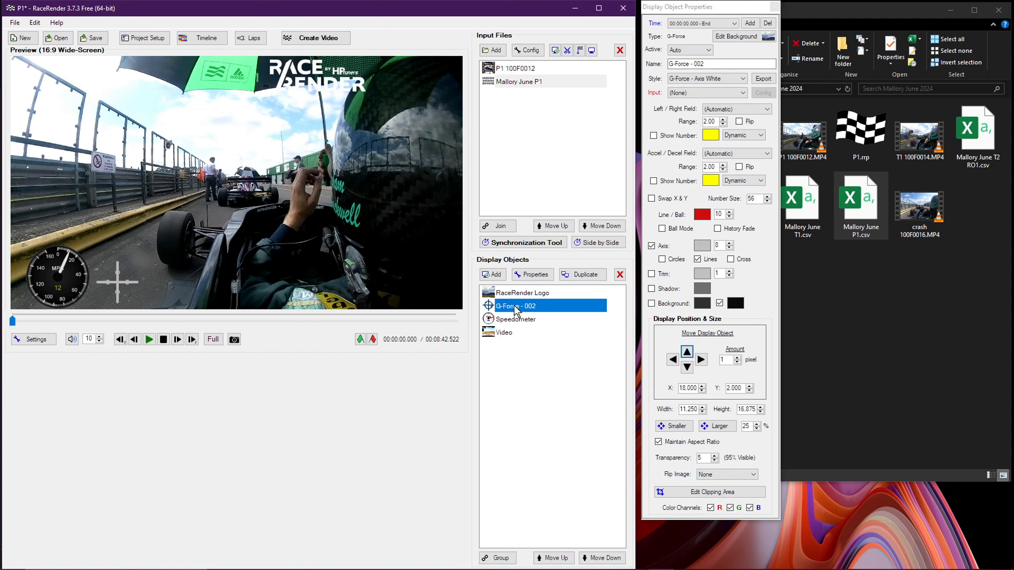
{"action": "left_click", "coordinate": [691, 96]}
{"action": "left_click", "coordinate": [688, 110]}
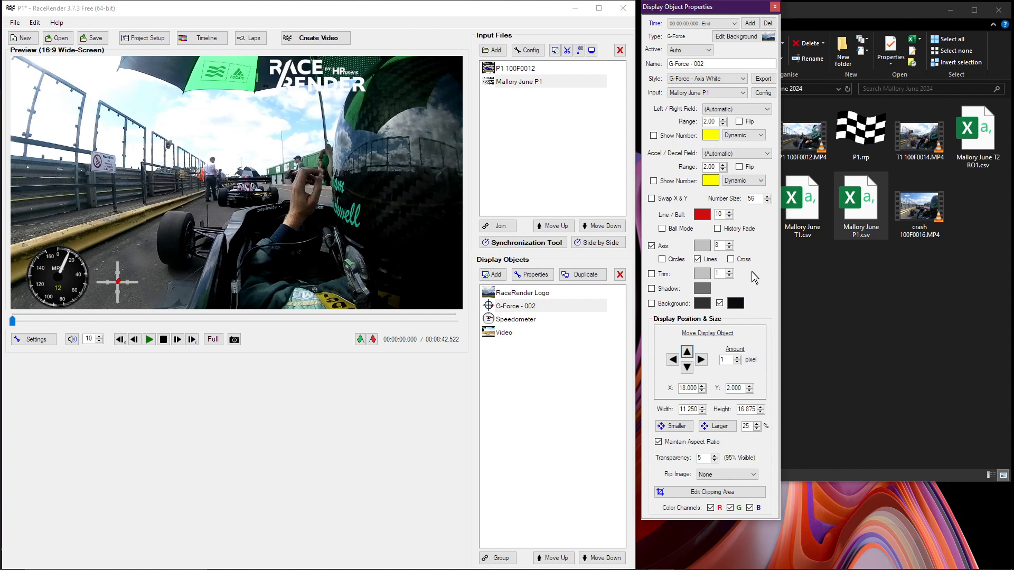
Step: Assign latG to the G-Force object's left/right field and longG to its accel/decel field, and close its properties
{"action": "left_click", "coordinate": [723, 110]}
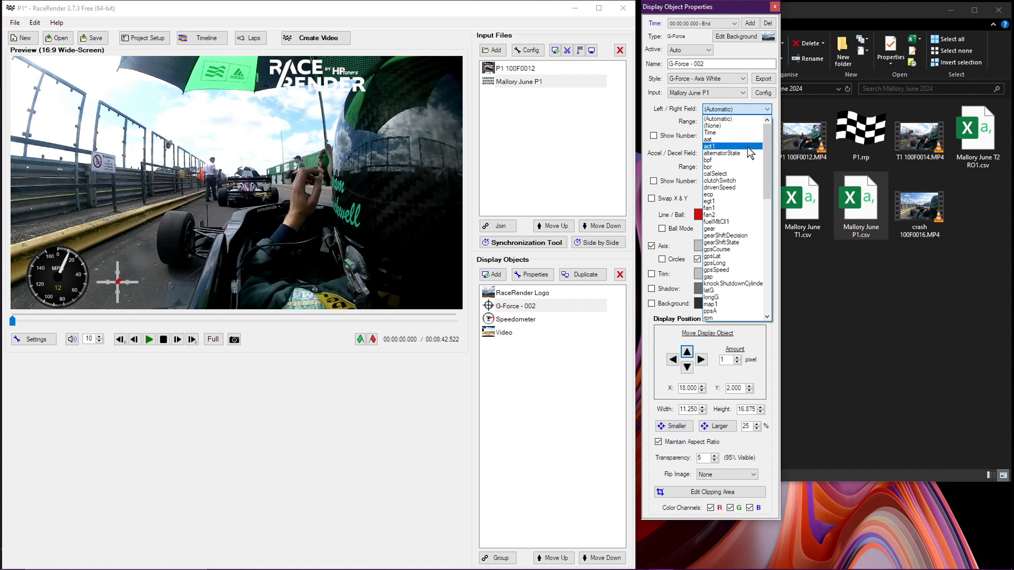
{"action": "scroll", "coordinate": [767, 208], "scroll_direction": "down", "scroll_amount": 2}
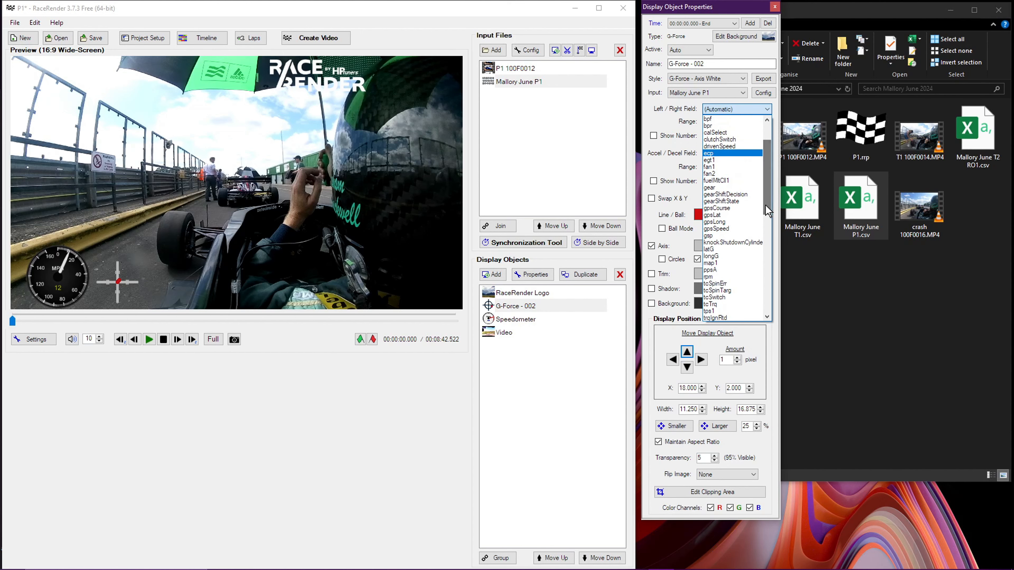
{"action": "left_click", "coordinate": [713, 248]}
{"action": "left_click", "coordinate": [739, 155]}
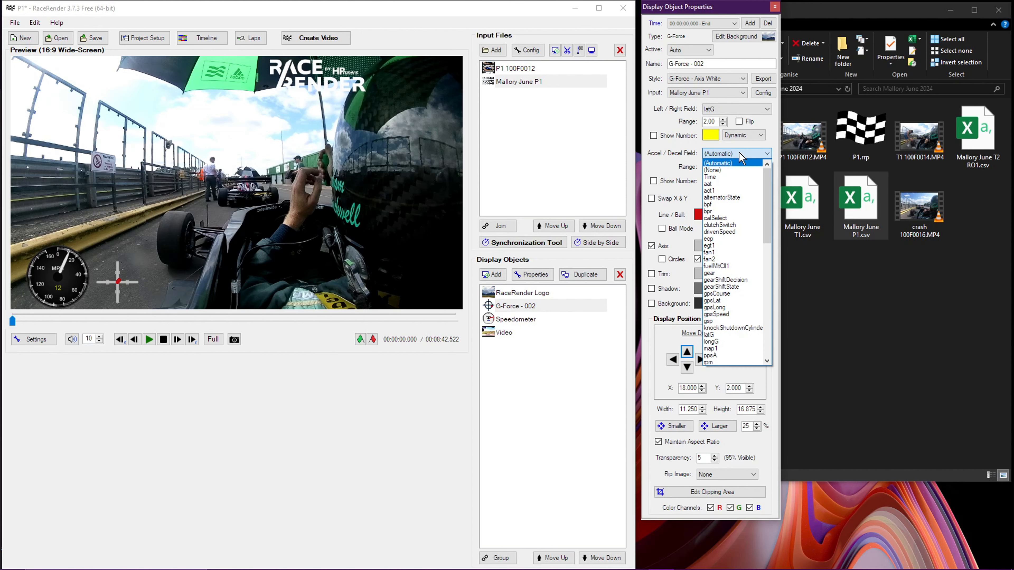
{"action": "left_click", "coordinate": [718, 342]}
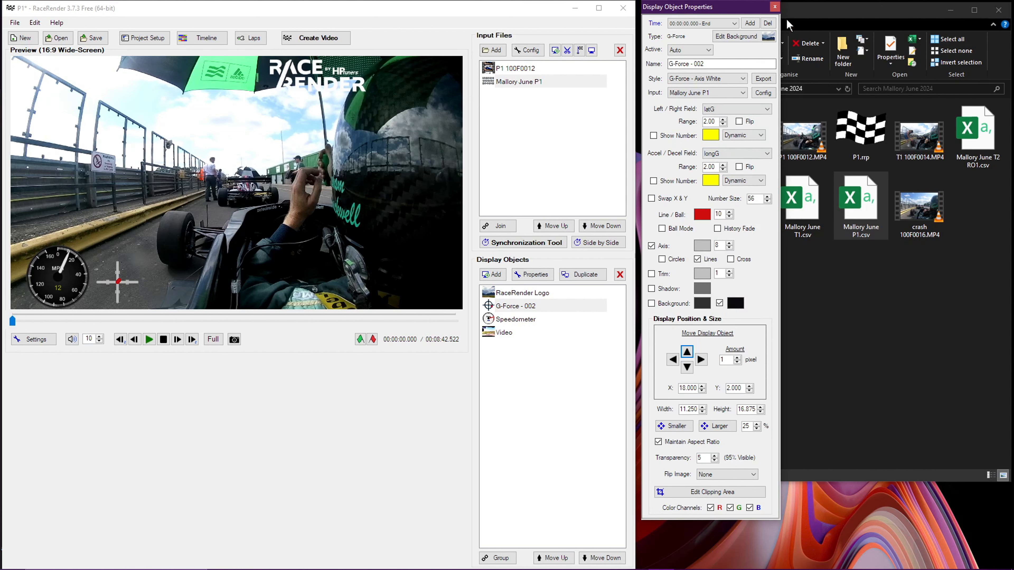
{"action": "left_click", "coordinate": [774, 6]}
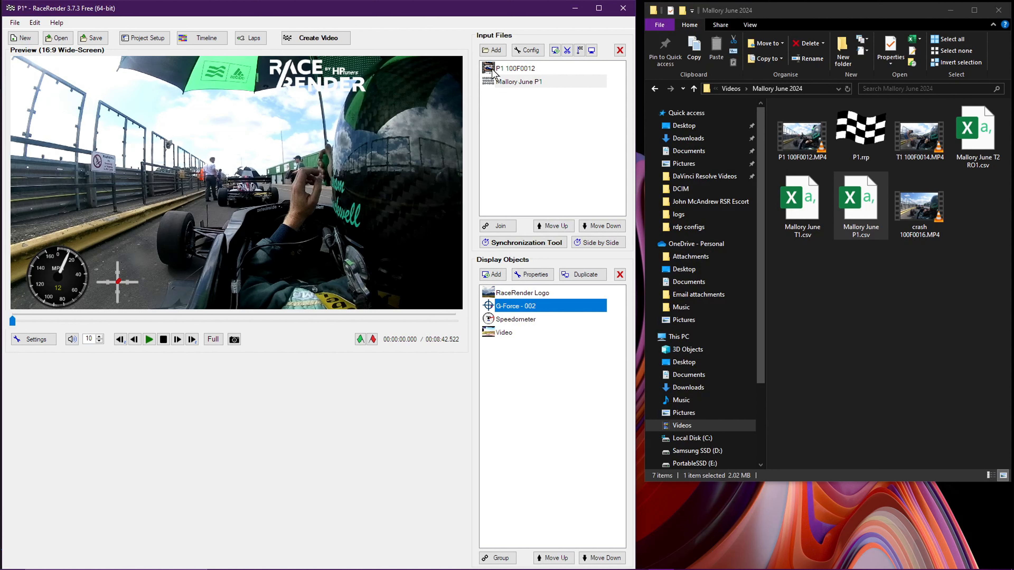
Step: Trim the P1 100F0012 input video so that it starts at 00:06:34.203
{"action": "left_click", "coordinate": [508, 70]}
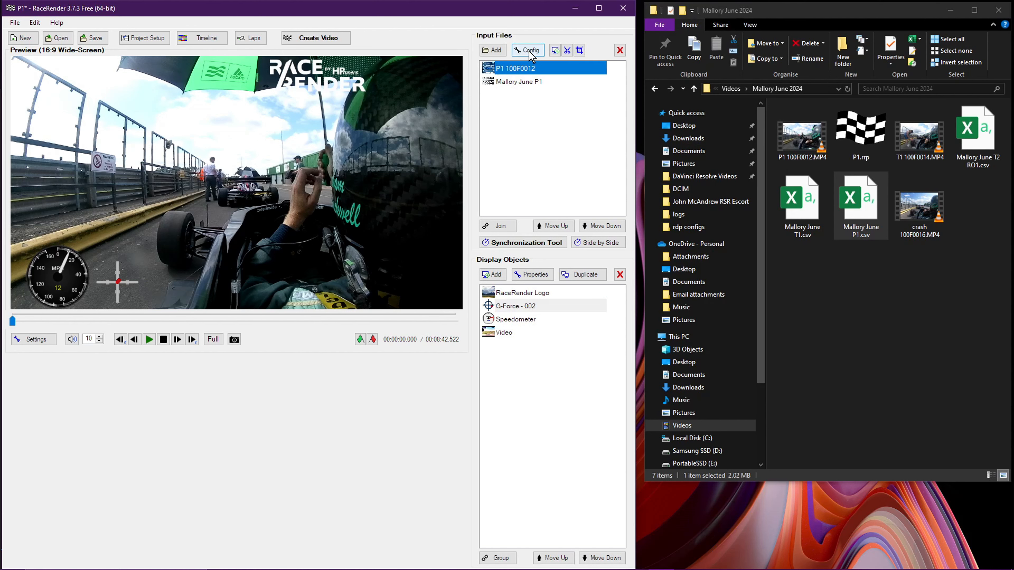
{"action": "left_click", "coordinate": [568, 51]}
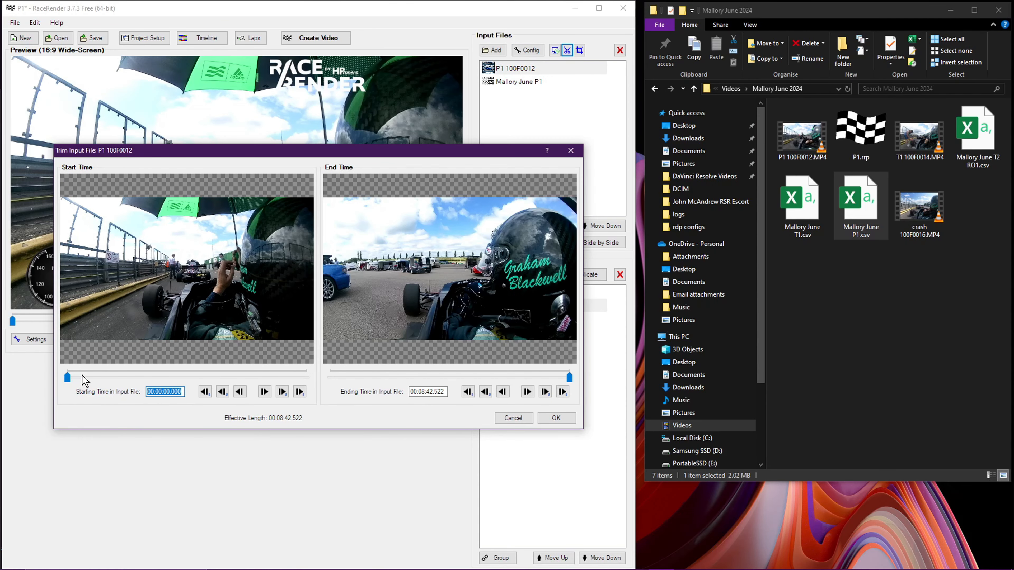
{"action": "left_click_drag", "start_coordinate": [71, 379], "coordinate": [246, 379]}
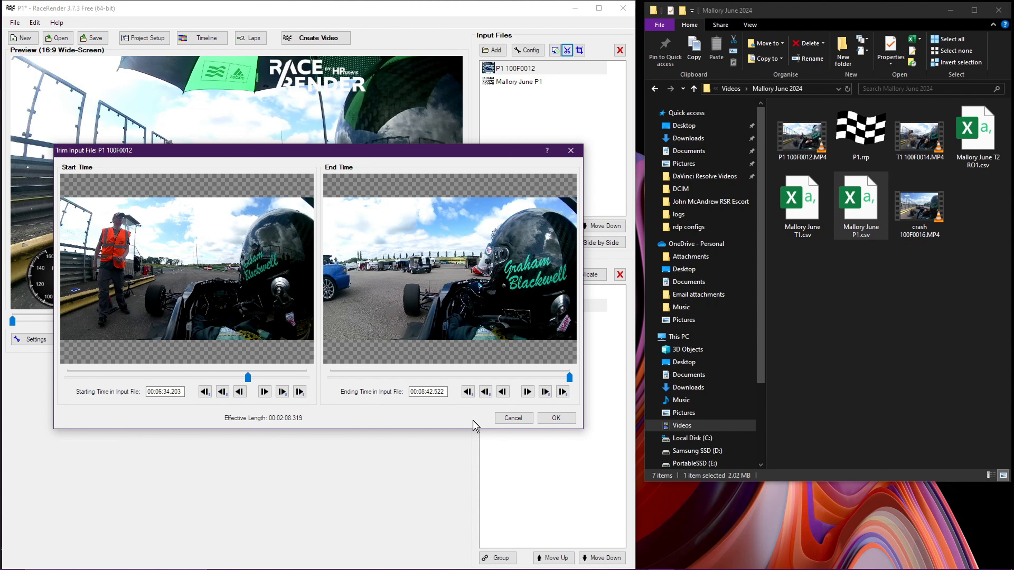
{"action": "left_click", "coordinate": [559, 418]}
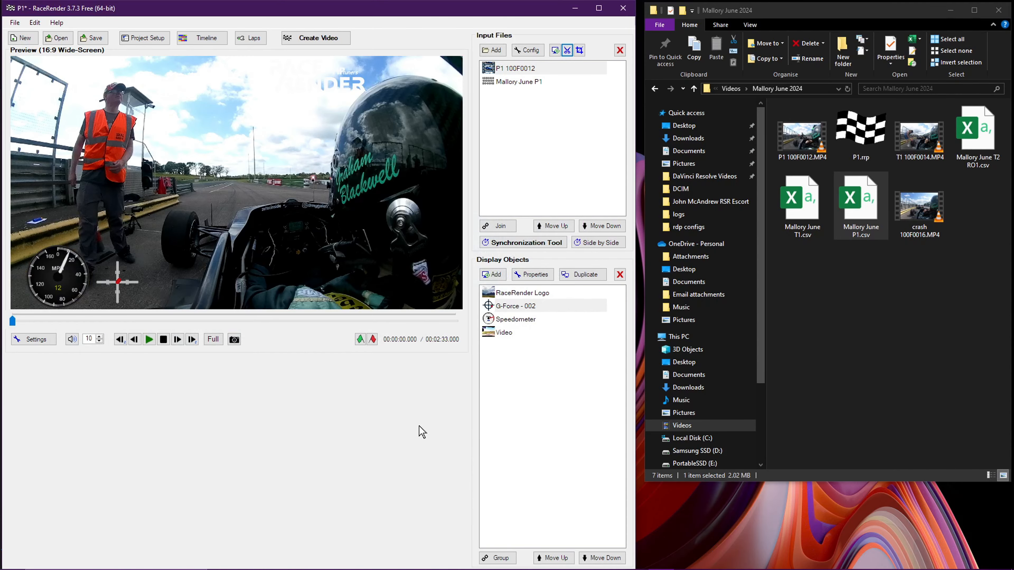
Step: Play the trimmed video in the preview and stop at about 6 seconds as the reference point for synchronization
{"action": "left_click", "coordinate": [149, 341]}
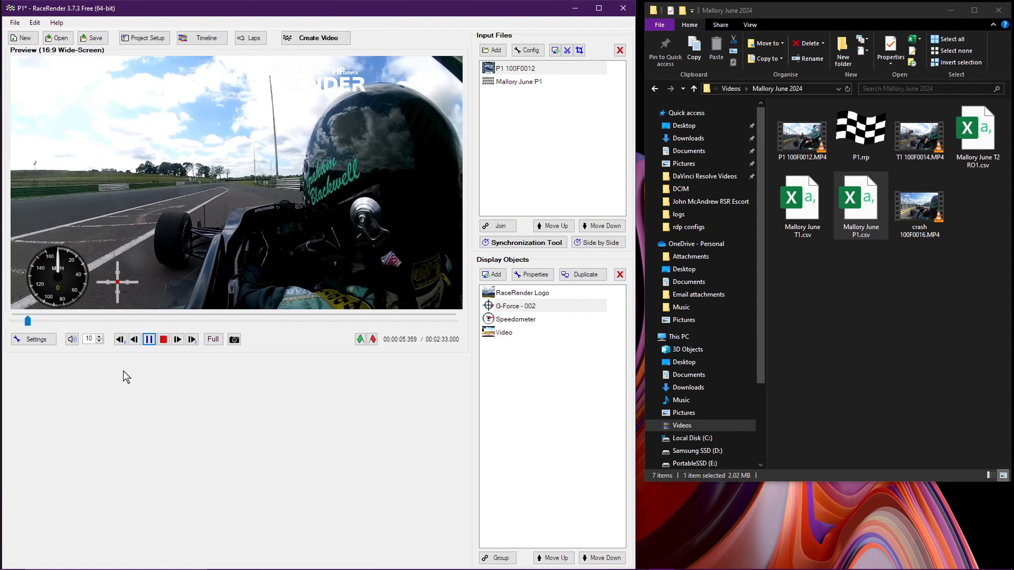
{"action": "left_click", "coordinate": [149, 339]}
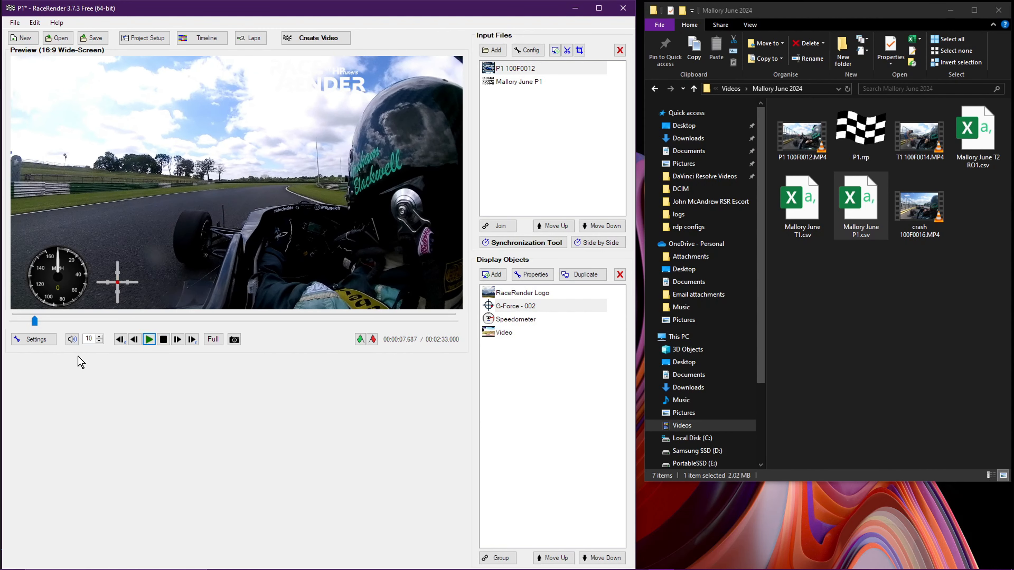
{"action": "left_click", "coordinate": [23, 320]}
{"action": "left_click", "coordinate": [149, 339]}
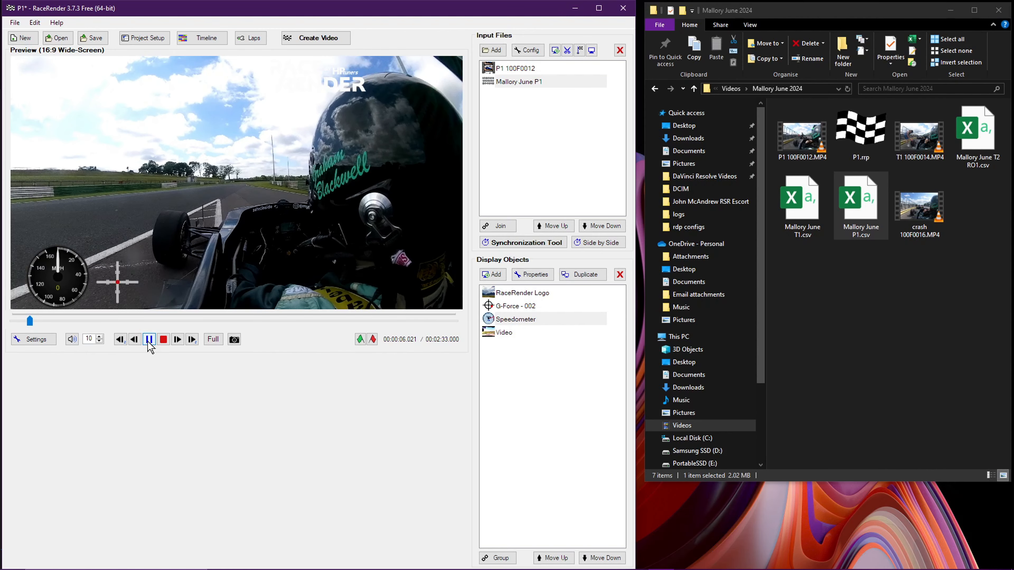
{"action": "left_click", "coordinate": [532, 321]}
{"action": "left_click", "coordinate": [507, 248]}
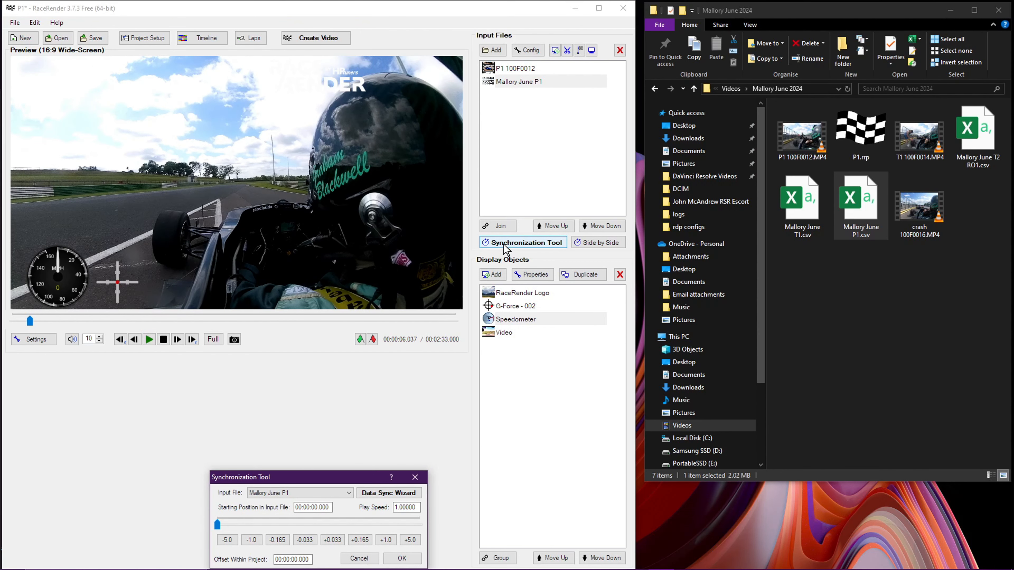
{"action": "left_click_drag", "start_coordinate": [278, 481], "coordinate": [229, 406]}
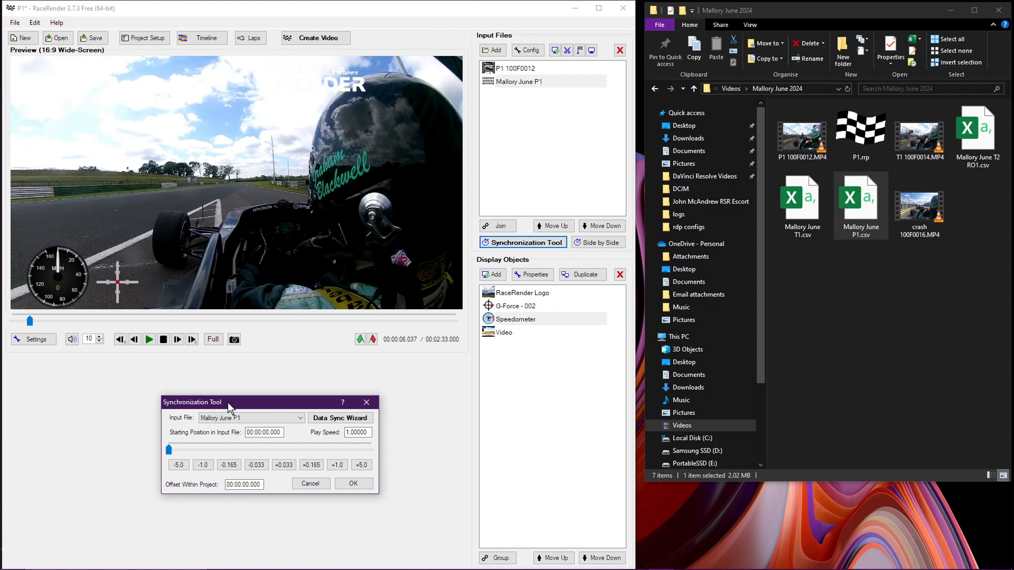
{"action": "left_click", "coordinate": [361, 465]}
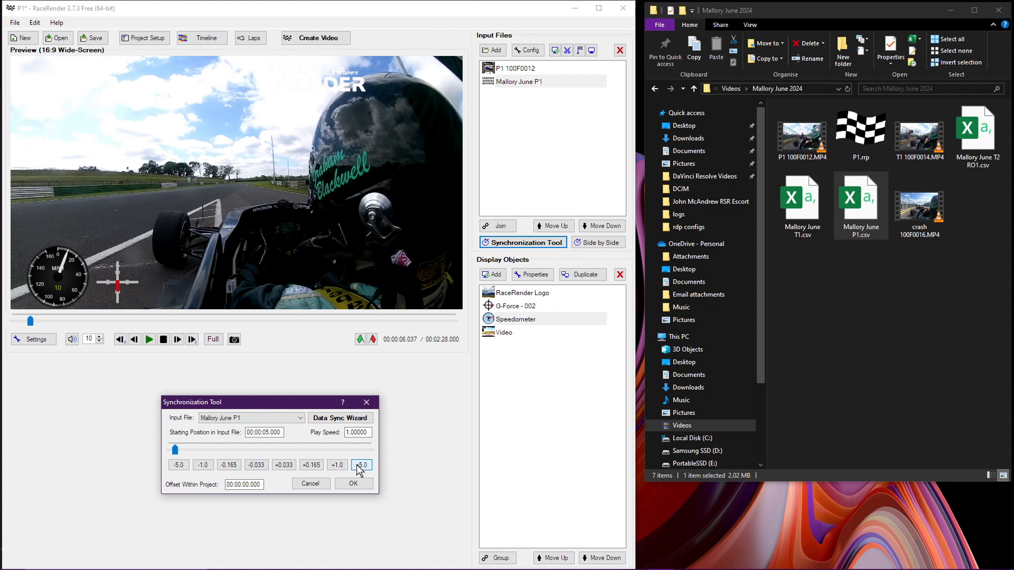
{"action": "left_click", "coordinate": [360, 466]}
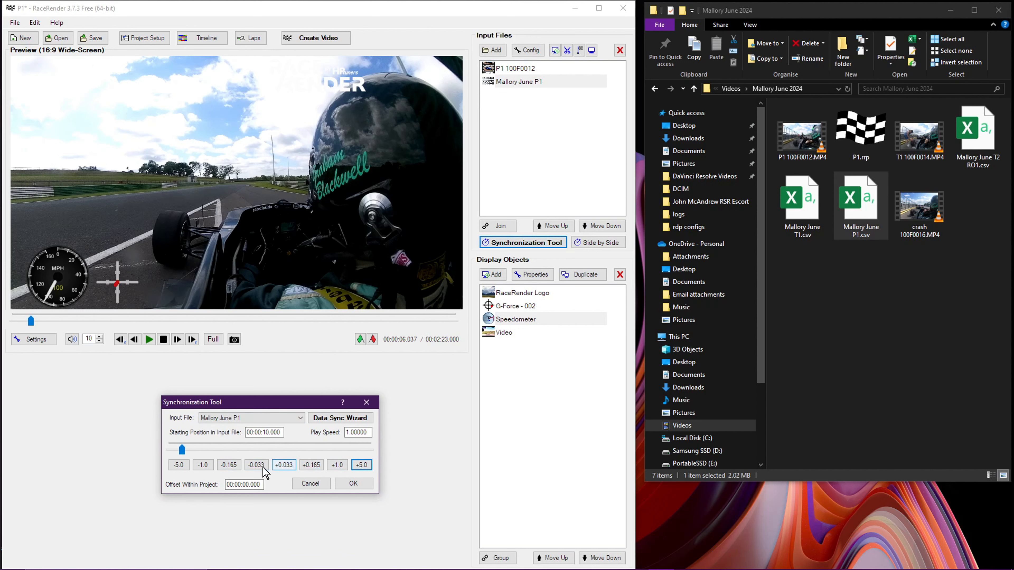
{"action": "left_click", "coordinate": [179, 465]}
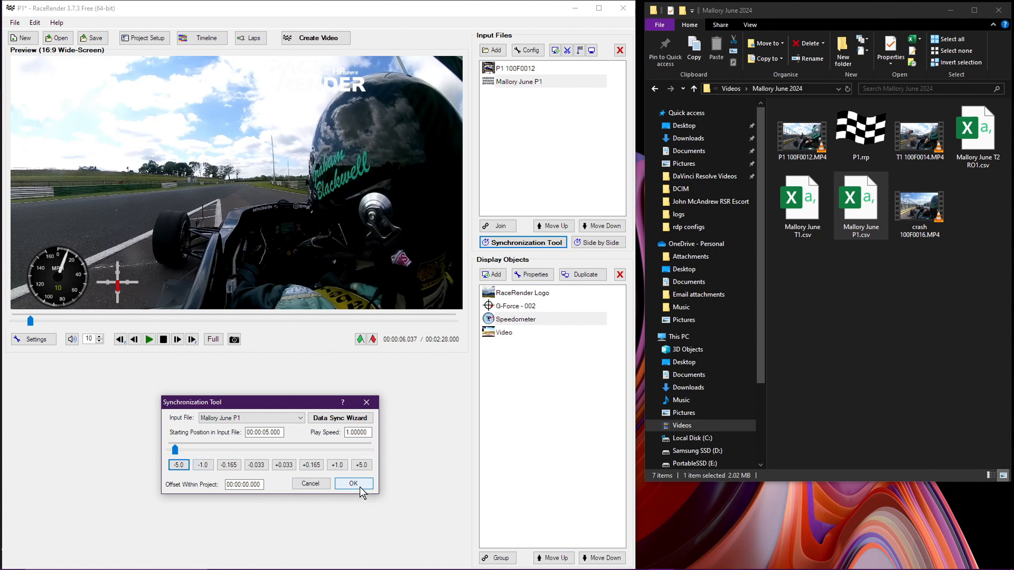
{"action": "left_click", "coordinate": [353, 484]}
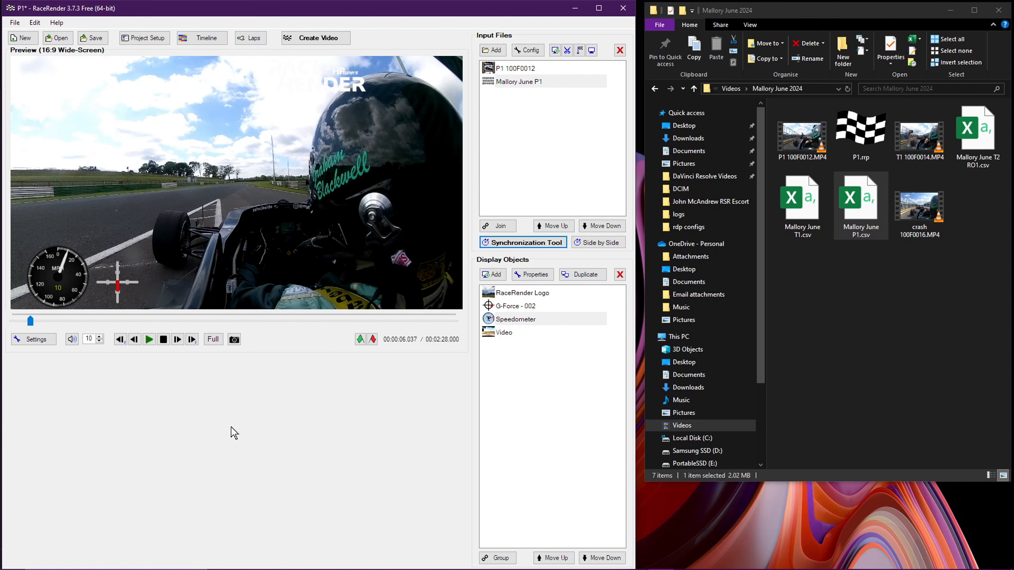
Step: Play the preview briefly to check how the speed and G-force gauges match the video
{"action": "left_click", "coordinate": [164, 341]}
{"action": "left_click", "coordinate": [149, 340]}
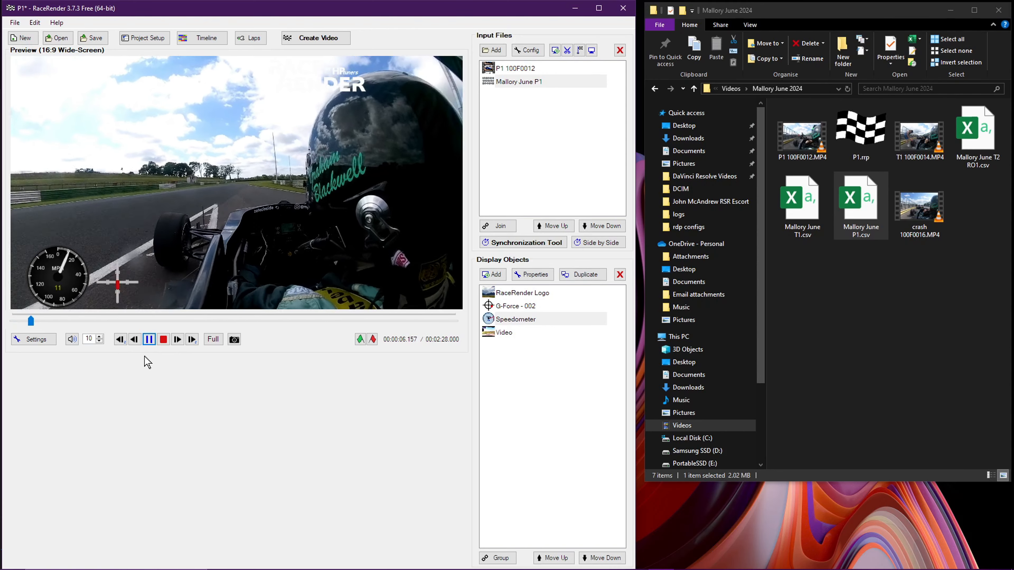
{"action": "left_click", "coordinate": [149, 339]}
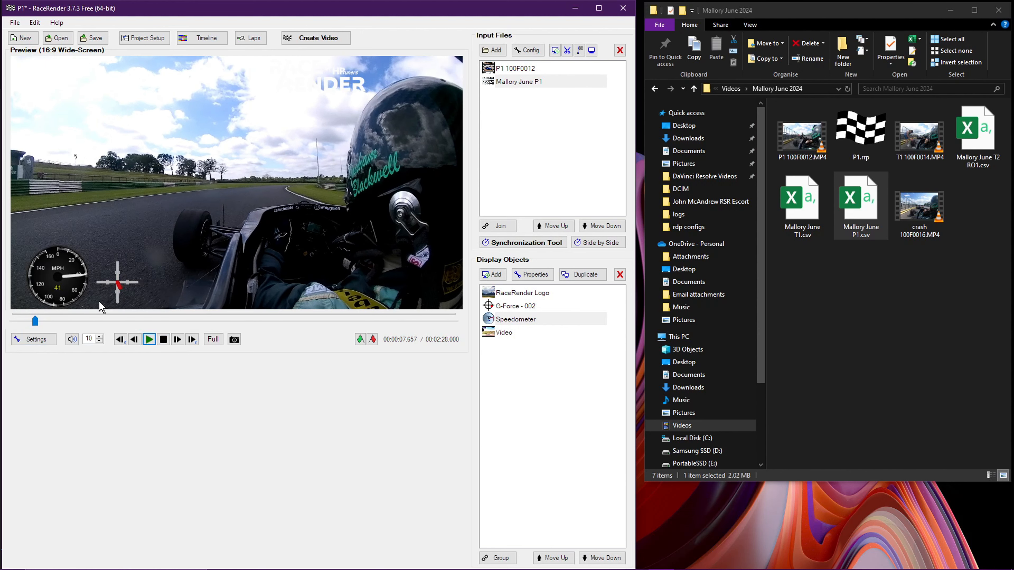
{"action": "left_click", "coordinate": [557, 355]}
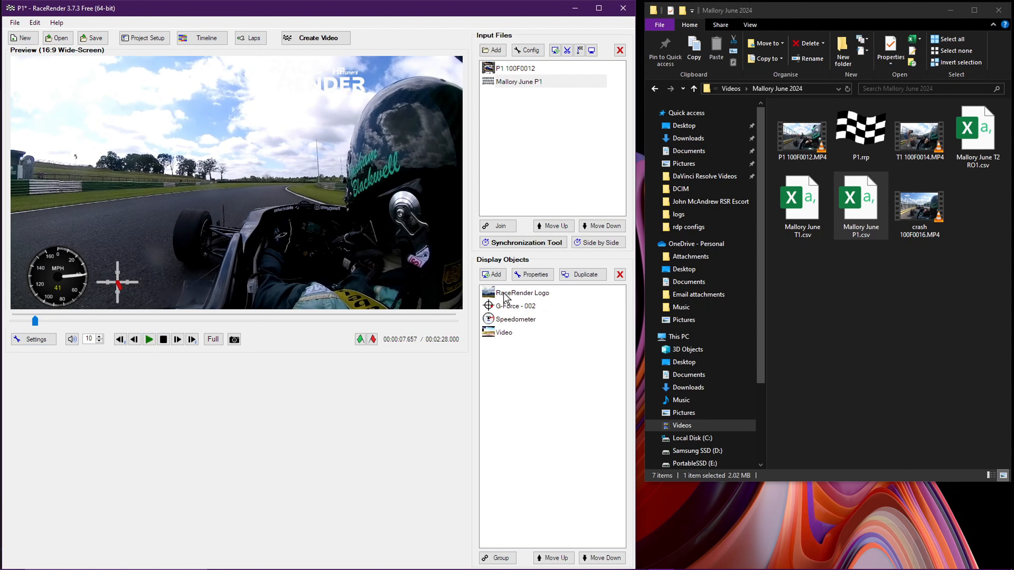
{"action": "left_click", "coordinate": [492, 274]}
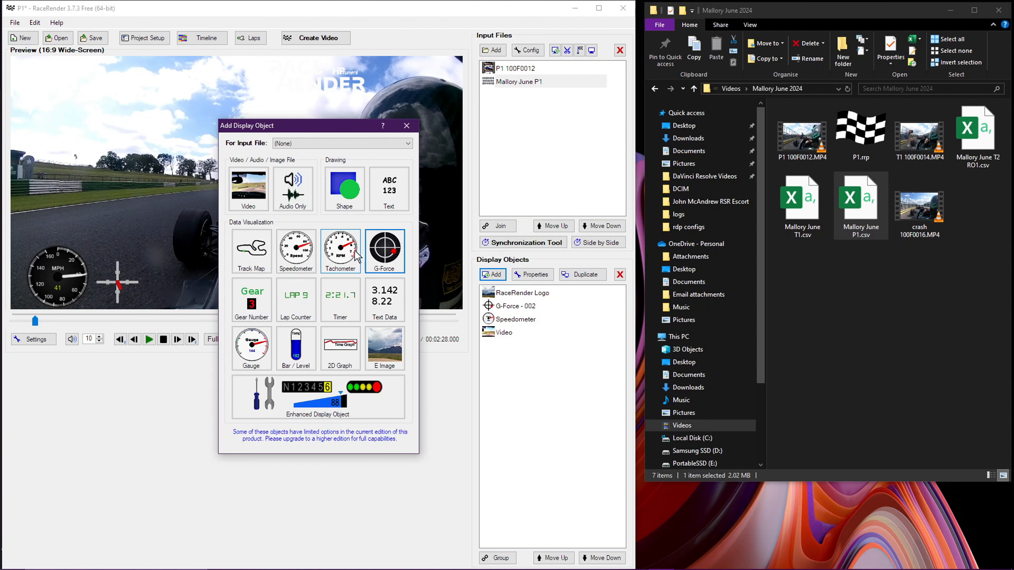
{"action": "left_click", "coordinate": [253, 299]}
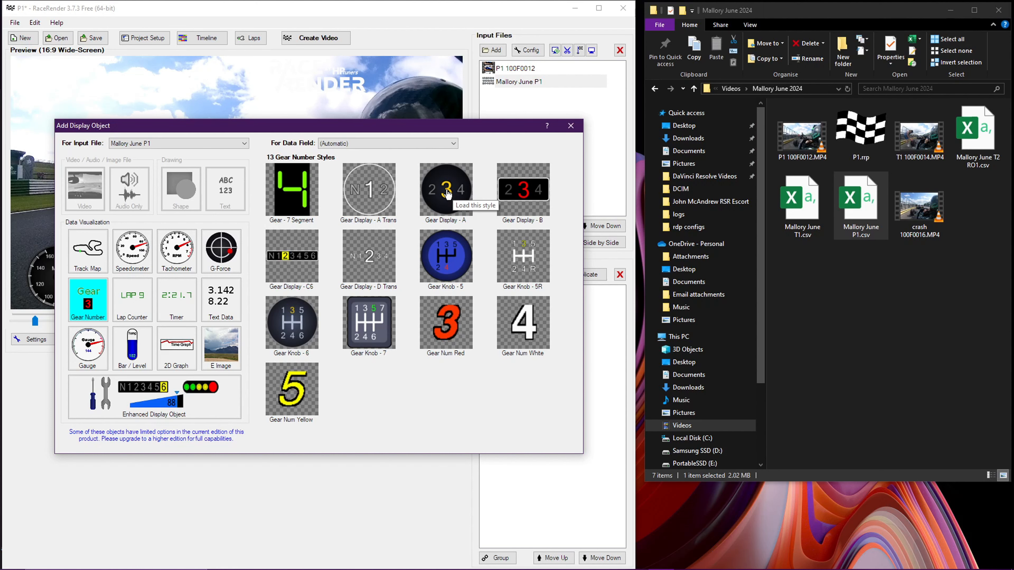
{"action": "left_click", "coordinate": [447, 195]}
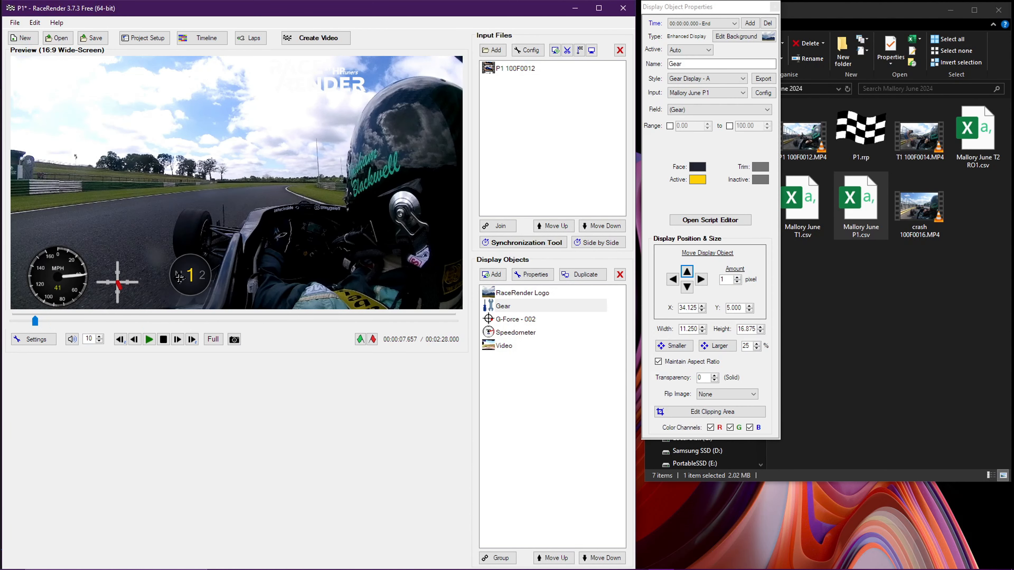
{"action": "left_click_drag", "start_coordinate": [180, 278], "coordinate": [161, 283]}
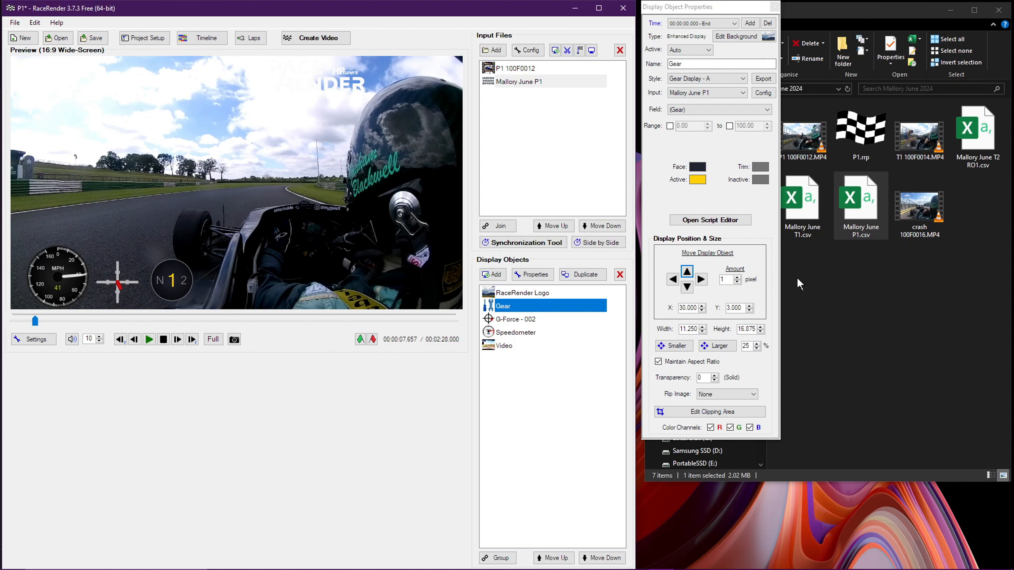
Step: Set the Gear display object's data field to gear and close its properties
{"action": "left_click", "coordinate": [681, 111]}
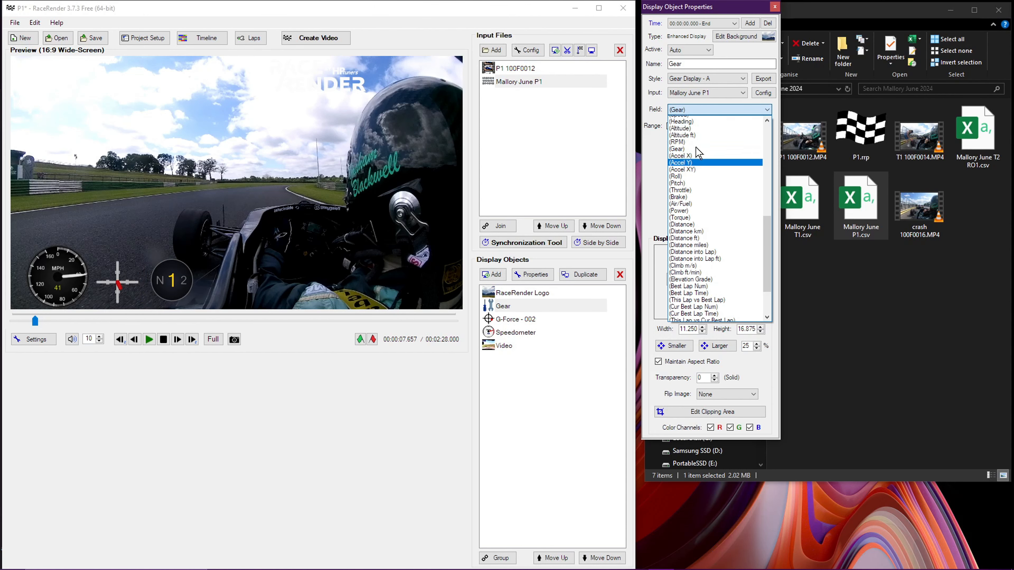
{"action": "scroll", "coordinate": [696, 151], "scroll_direction": "down", "scroll_amount": 5}
{"action": "left_click", "coordinate": [682, 143]}
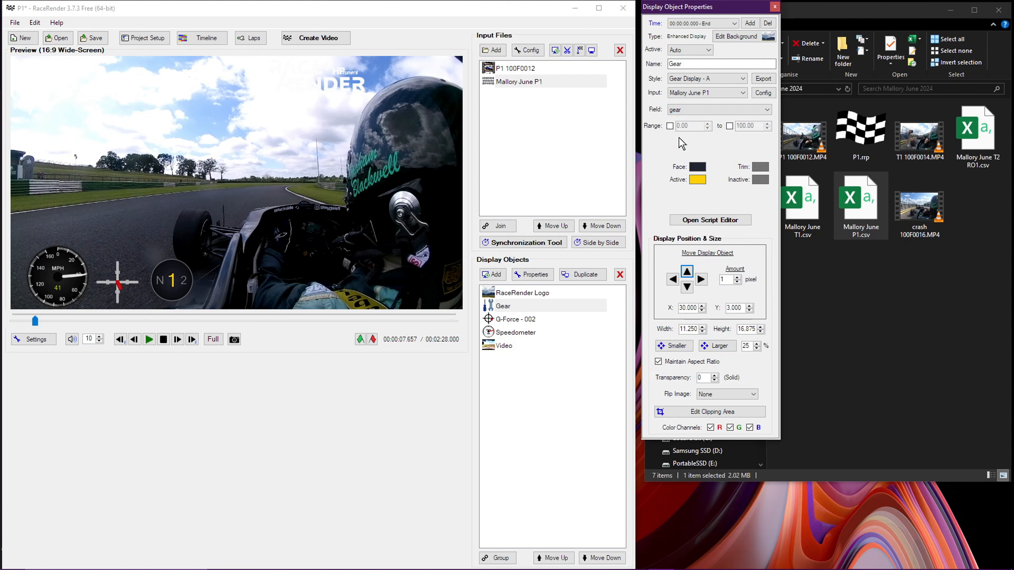
{"action": "left_click", "coordinate": [774, 7]}
Step: Play the preview from the start to examine the gear display alongside the other gauges
{"action": "left_click", "coordinate": [161, 340]}
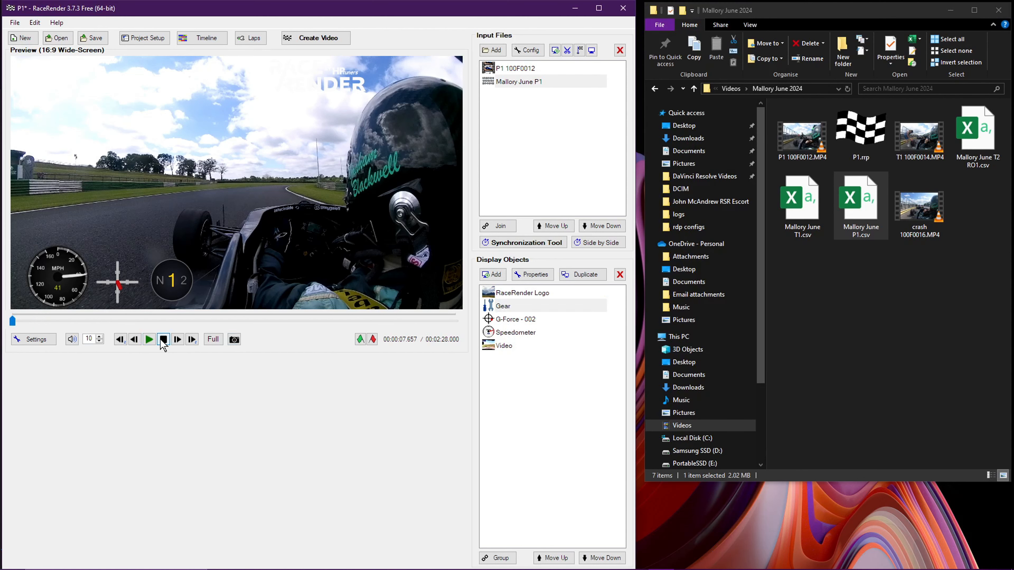
{"action": "left_click", "coordinate": [149, 340]}
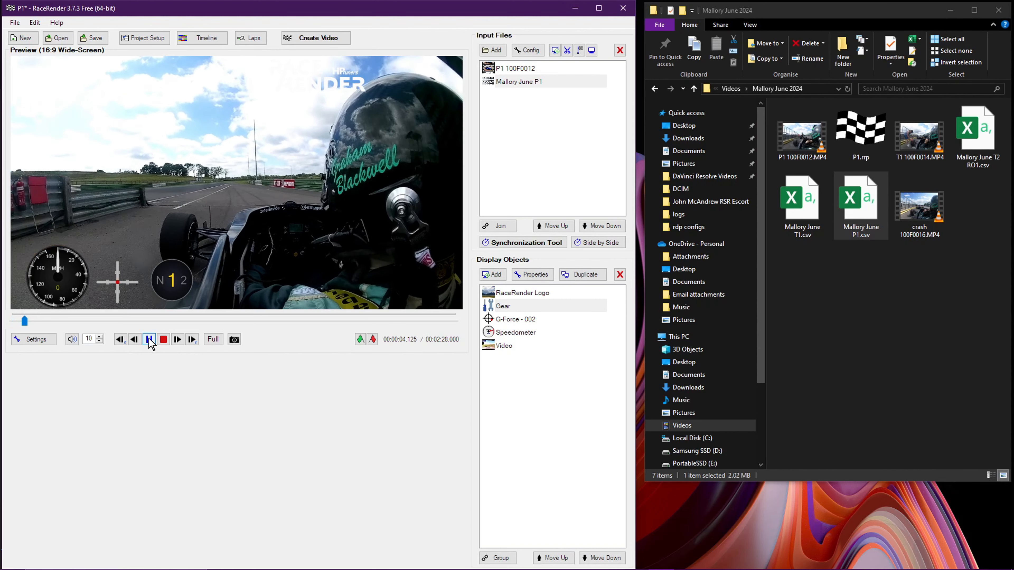
{"action": "left_click", "coordinate": [149, 339]}
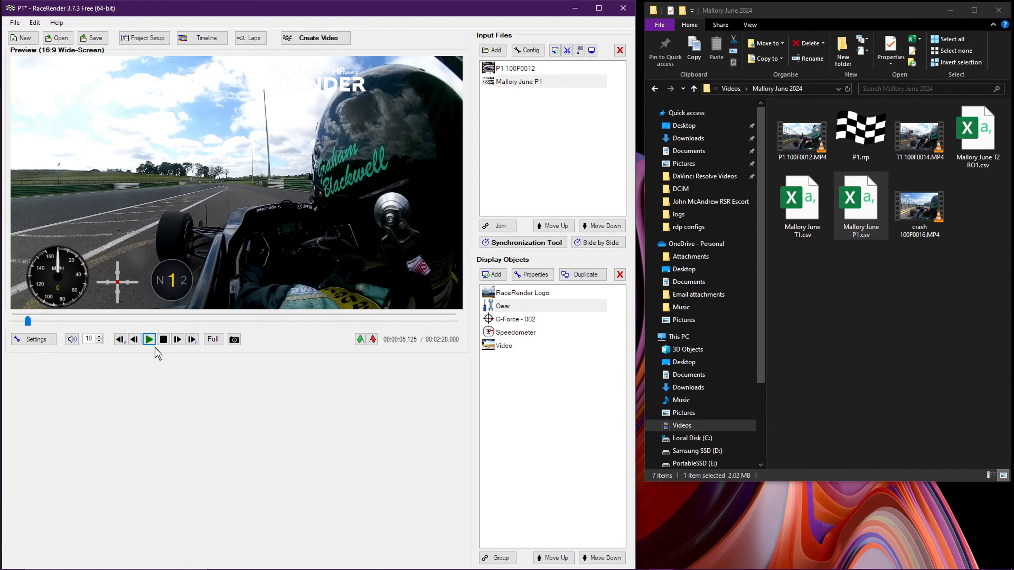
Step: Pause the preview as the car pulls away and set the Mallory June P1 data's starting position to 00:00:07.475 in the Synchronization Tool
{"action": "left_click", "coordinate": [149, 339]}
{"action": "left_click", "coordinate": [149, 340]}
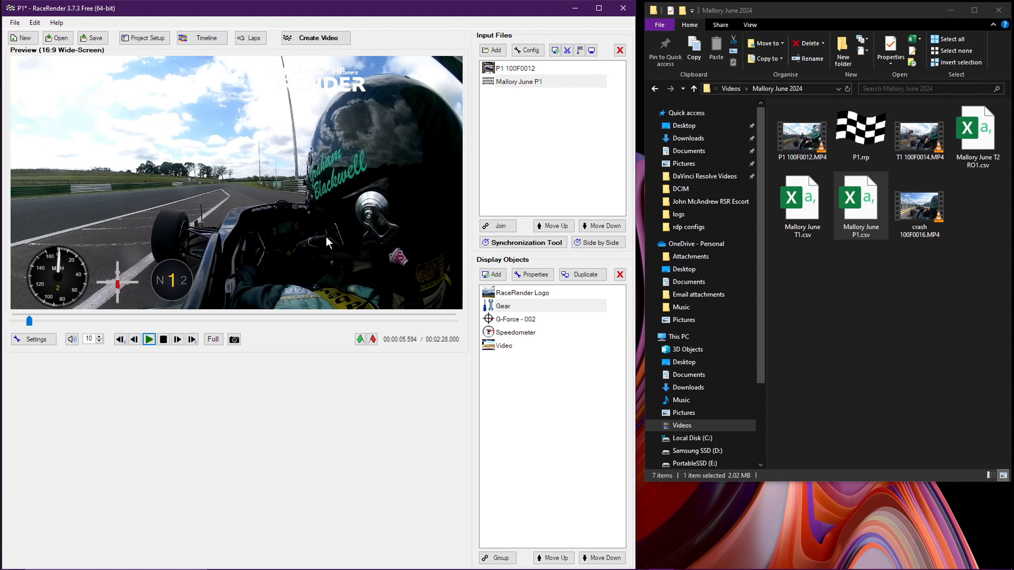
{"action": "left_click", "coordinate": [523, 242]}
{"action": "left_click_drag", "start_coordinate": [287, 478], "coordinate": [225, 405]}
{"action": "left_click", "coordinate": [300, 470]}
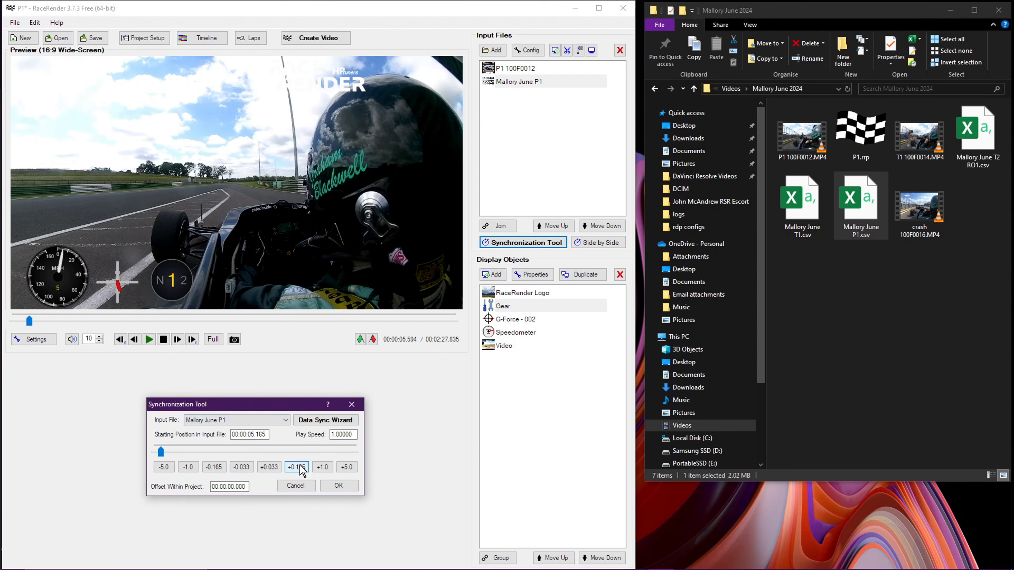
{"action": "left_click", "coordinate": [300, 470]}
{"action": "left_click", "coordinate": [300, 471]}
{"action": "left_click", "coordinate": [300, 471]}
{"action": "left_click", "coordinate": [302, 471]}
{"action": "left_click", "coordinate": [302, 470]}
{"action": "left_click", "coordinate": [302, 470]}
{"action": "left_click", "coordinate": [302, 471]}
{"action": "left_click", "coordinate": [302, 470]}
{"action": "left_click", "coordinate": [302, 471]}
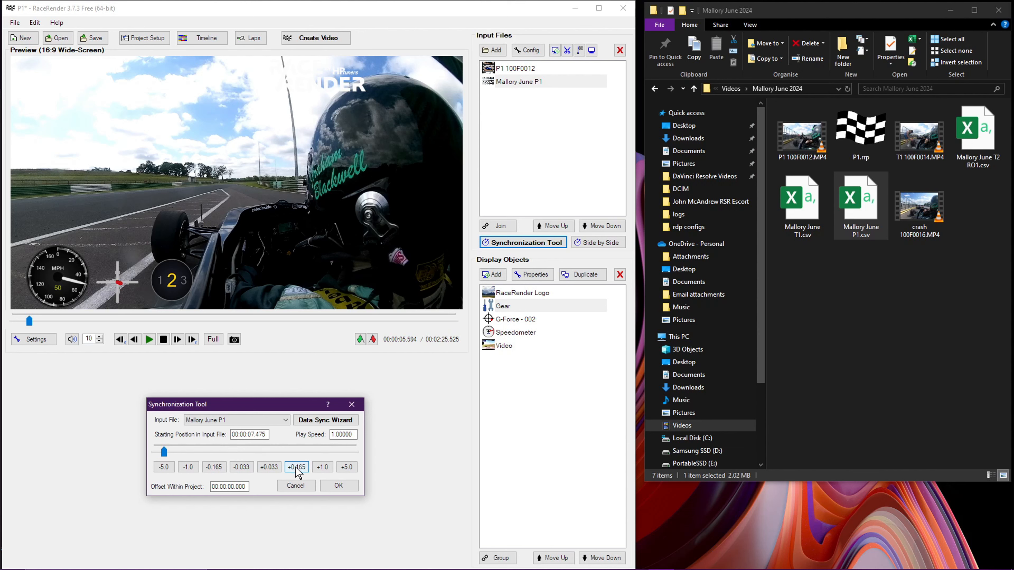
{"action": "left_click", "coordinate": [351, 486]}
Step: Replay the preview from the start to check how the gauges match the car's launch and gear changes
{"action": "left_click", "coordinate": [163, 339]}
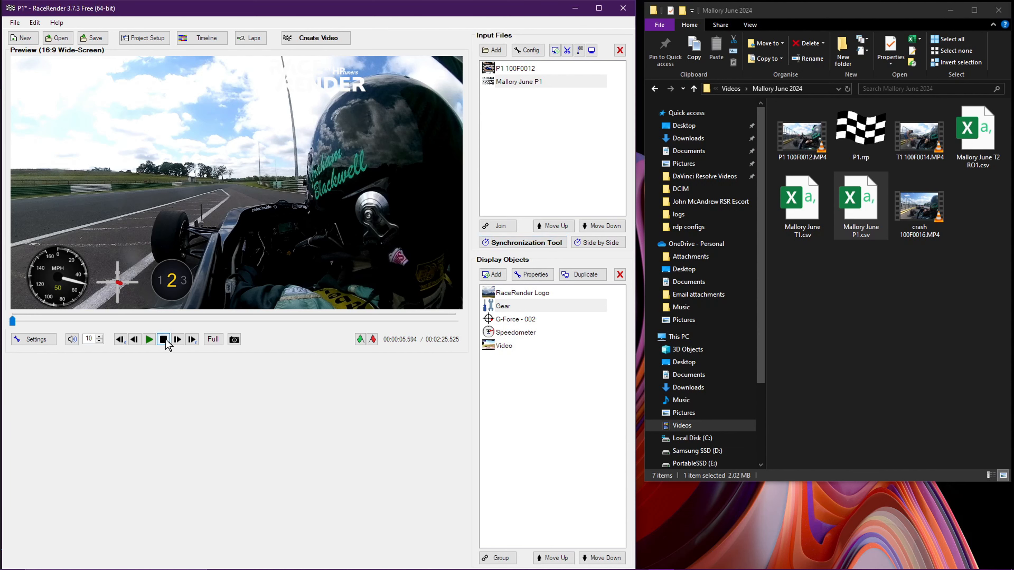
{"action": "left_click", "coordinate": [149, 339]}
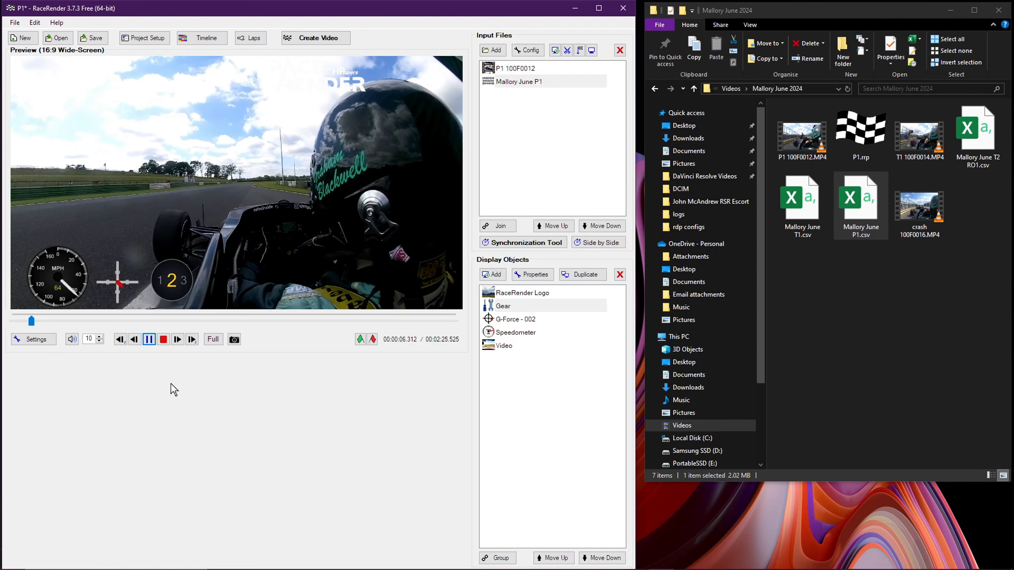
{"action": "left_click", "coordinate": [163, 339]}
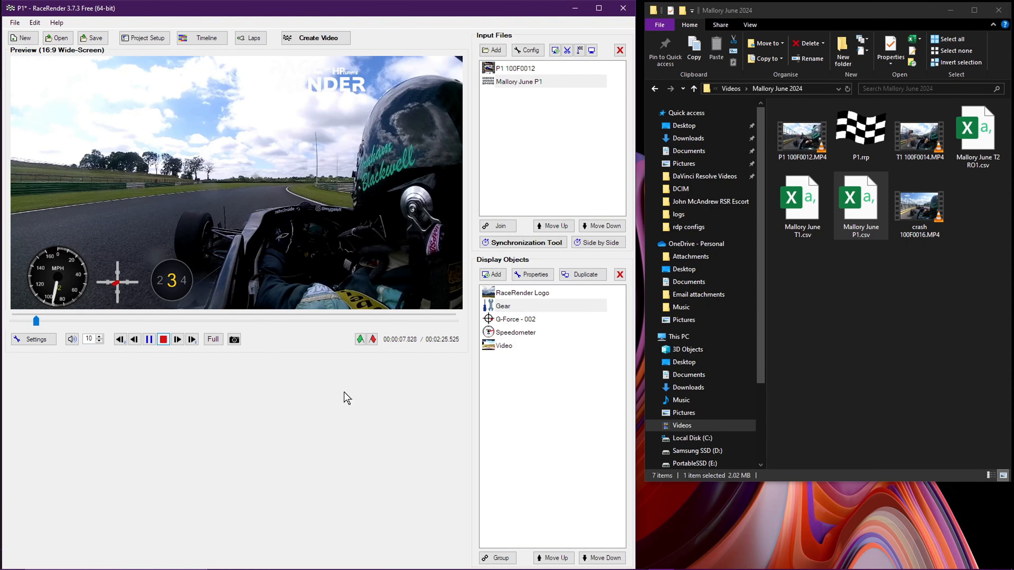
Step: Advance the Mallory June P1 data's starting position further in 0.165-second increments with the Synchronization Tool
{"action": "left_click", "coordinate": [531, 245]}
{"action": "left_click_drag", "start_coordinate": [286, 479], "coordinate": [275, 406]}
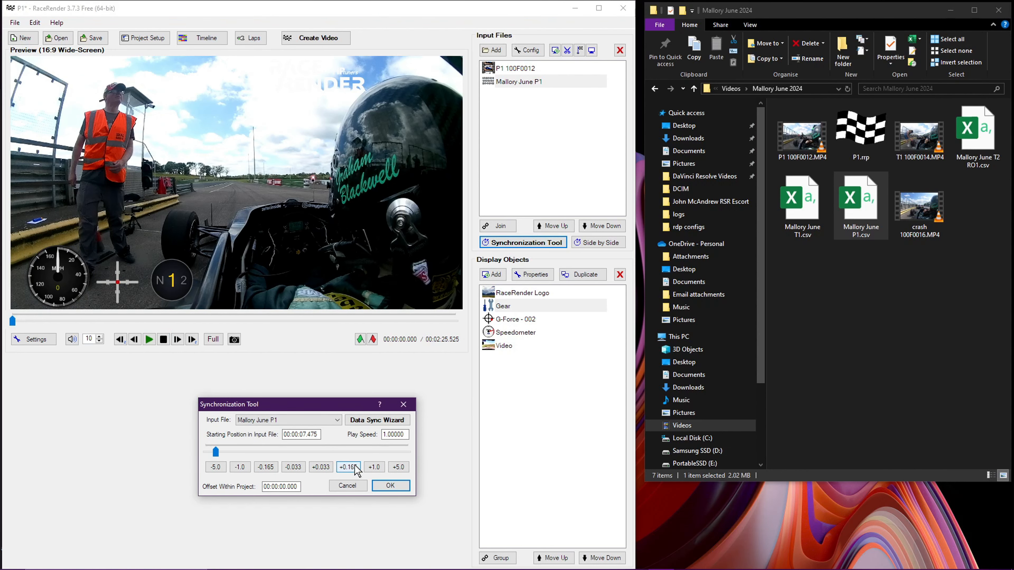
{"action": "left_click", "coordinate": [349, 467]}
{"action": "left_click", "coordinate": [350, 468]}
{"action": "left_click", "coordinate": [383, 487]}
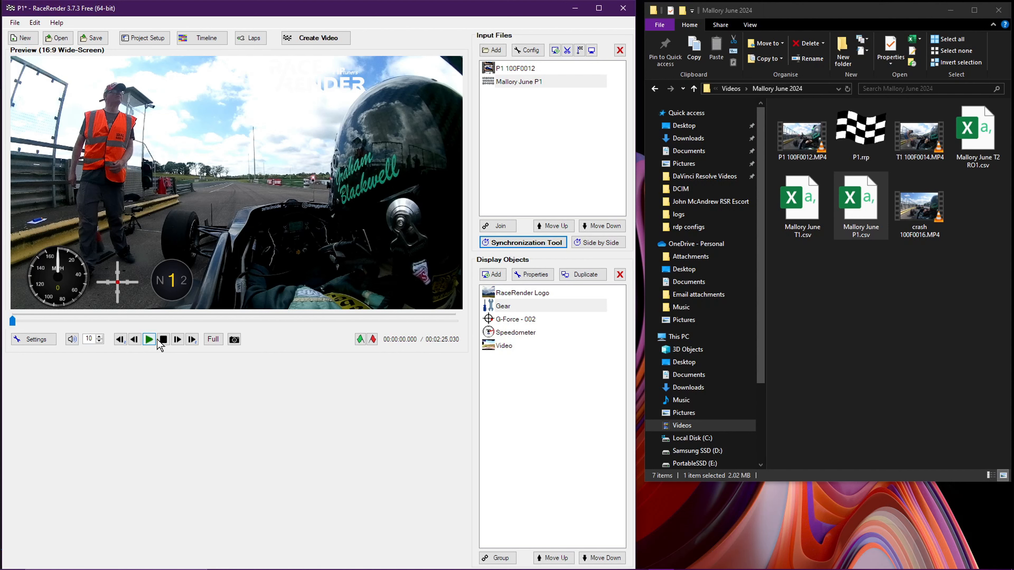
Step: Play the preview from the start through the first corners to check the synchronization, and pause it at about 39 seconds
{"action": "left_click", "coordinate": [149, 339]}
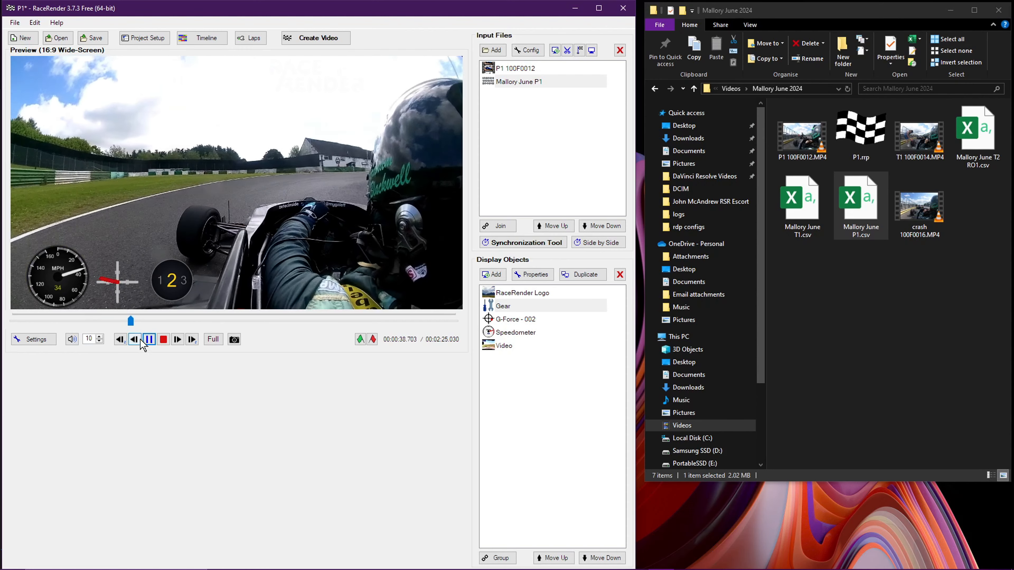
{"action": "left_click", "coordinate": [150, 340]}
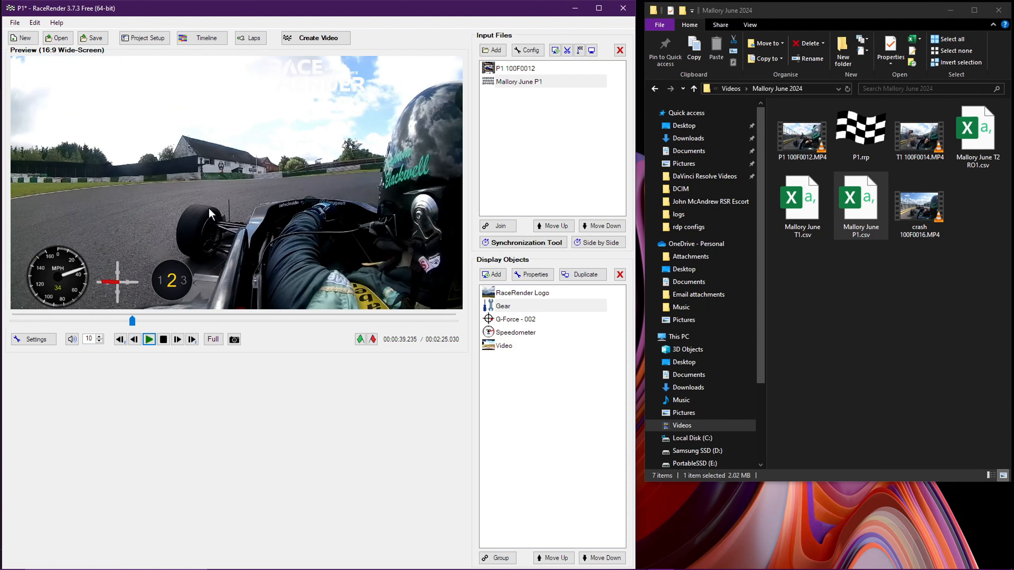
Step: Start creating the output video, saving the project, and choose the Local File: Ultra High-Def (2160p / 4K) output profile
{"action": "left_click", "coordinate": [309, 40]}
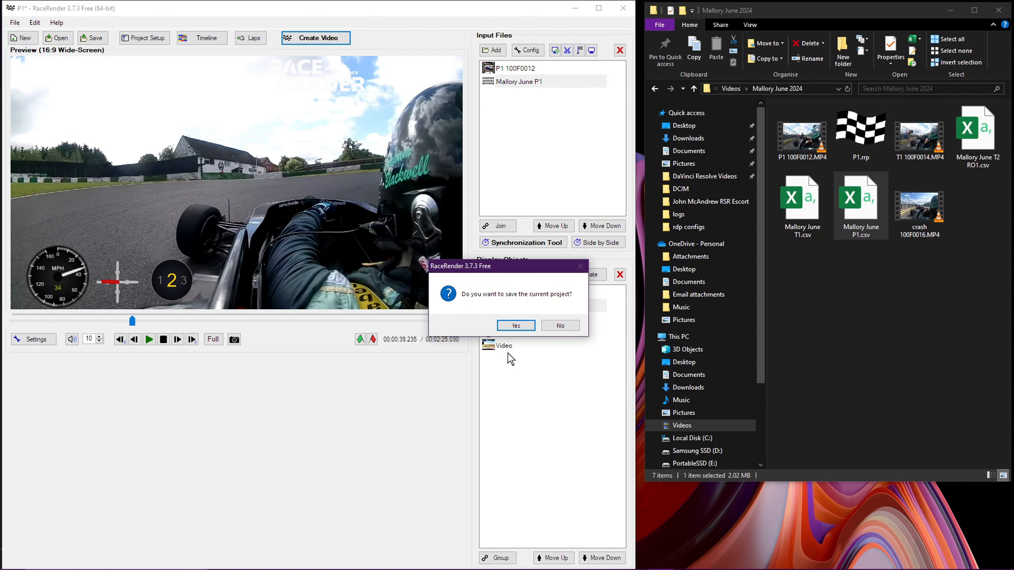
{"action": "left_click", "coordinate": [514, 327]}
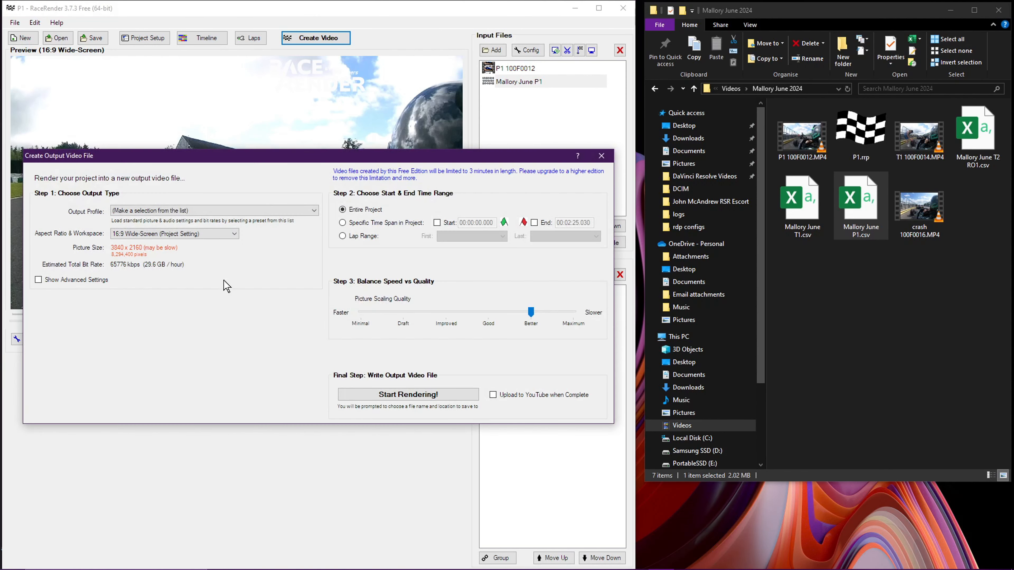
{"action": "left_click", "coordinate": [172, 212]}
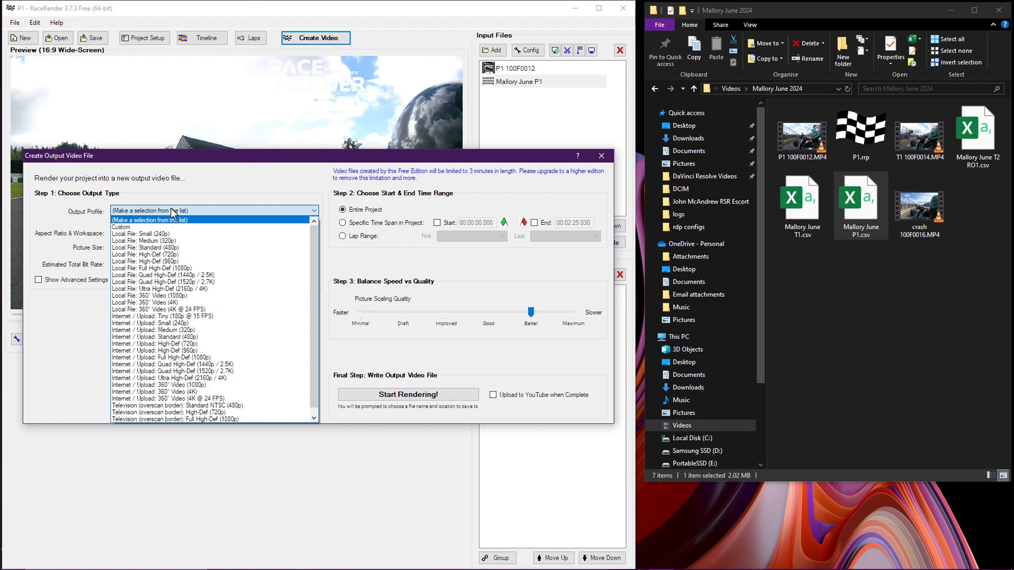
{"action": "left_click", "coordinate": [180, 289]}
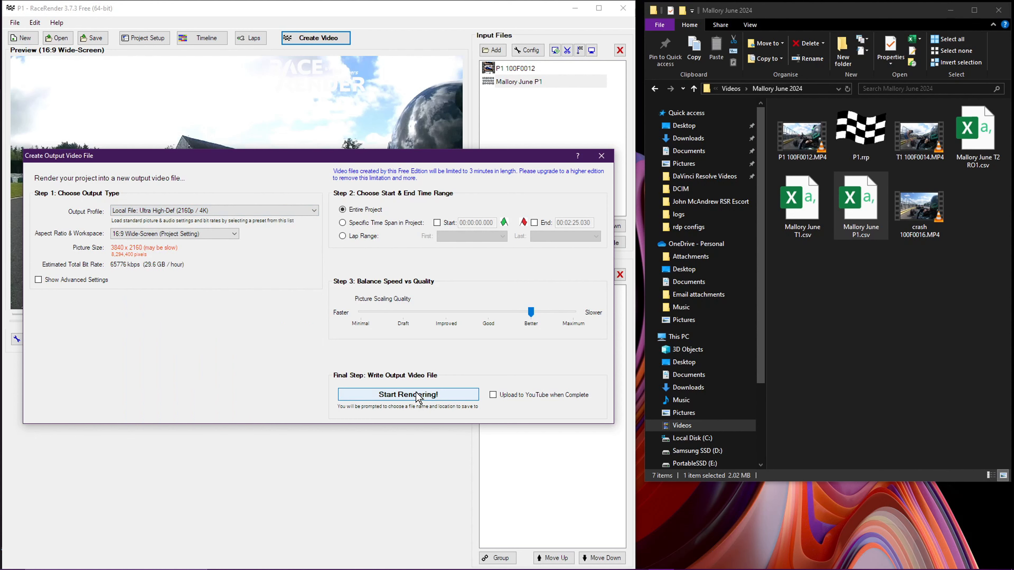
Step: Render the video as RR P1.mp4 in the Mallory June 2024 folder under Videos, and save the project
{"action": "left_click", "coordinate": [408, 395]}
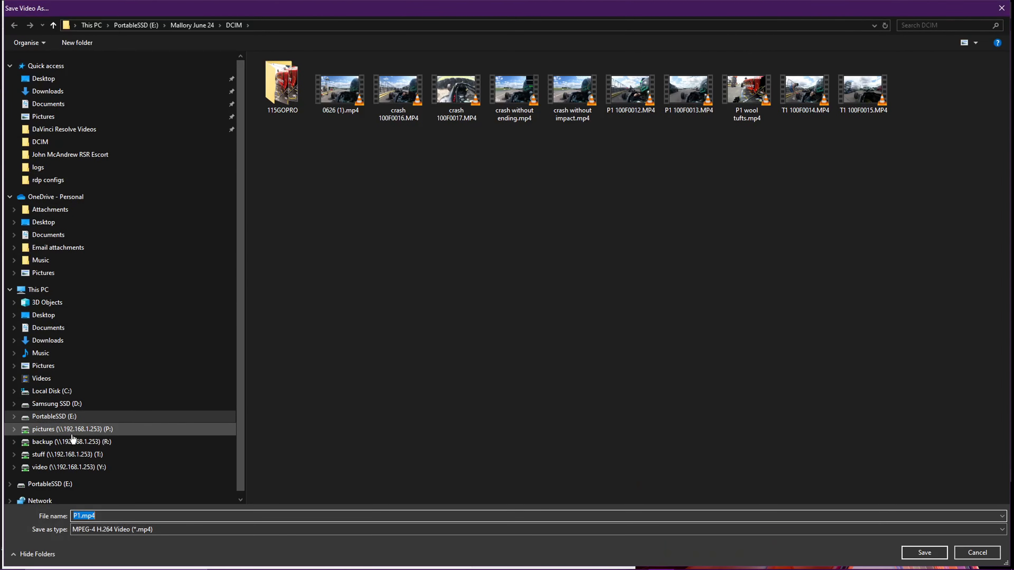
{"action": "left_click", "coordinate": [47, 377]}
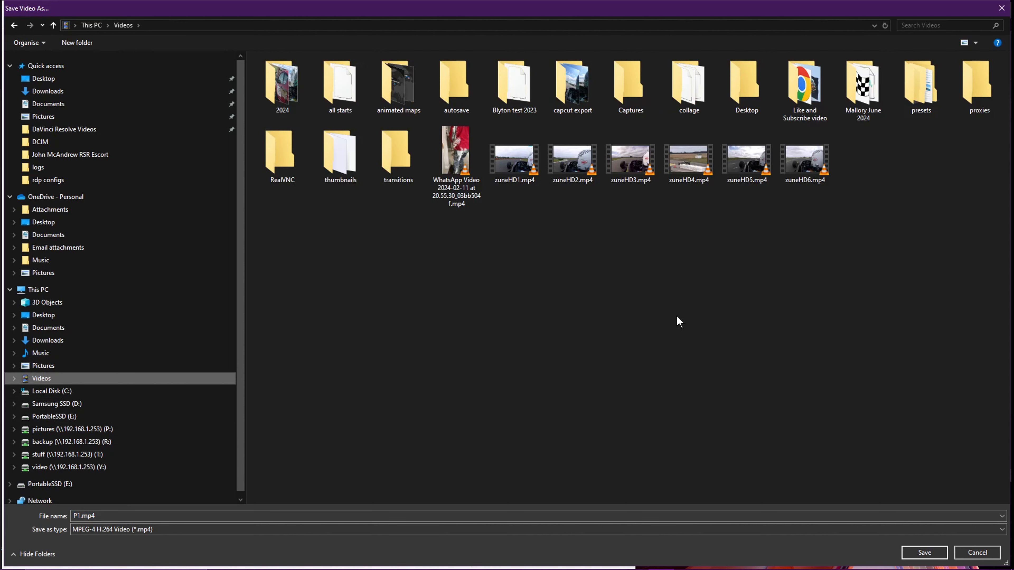
{"action": "double_click", "coordinate": [861, 80]}
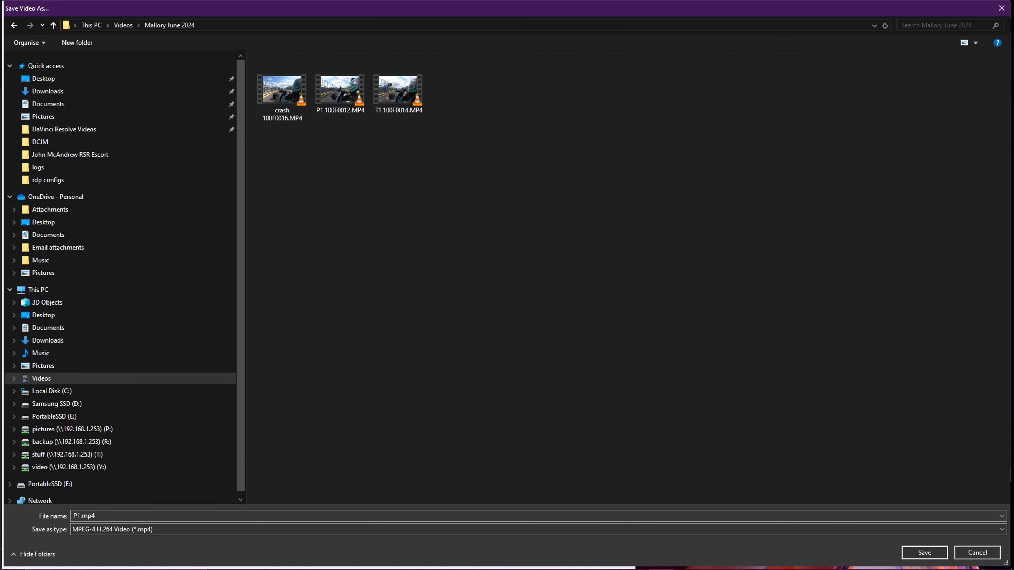
{"action": "left_click", "coordinate": [209, 517]}
{"action": "key", "text": "Home"}
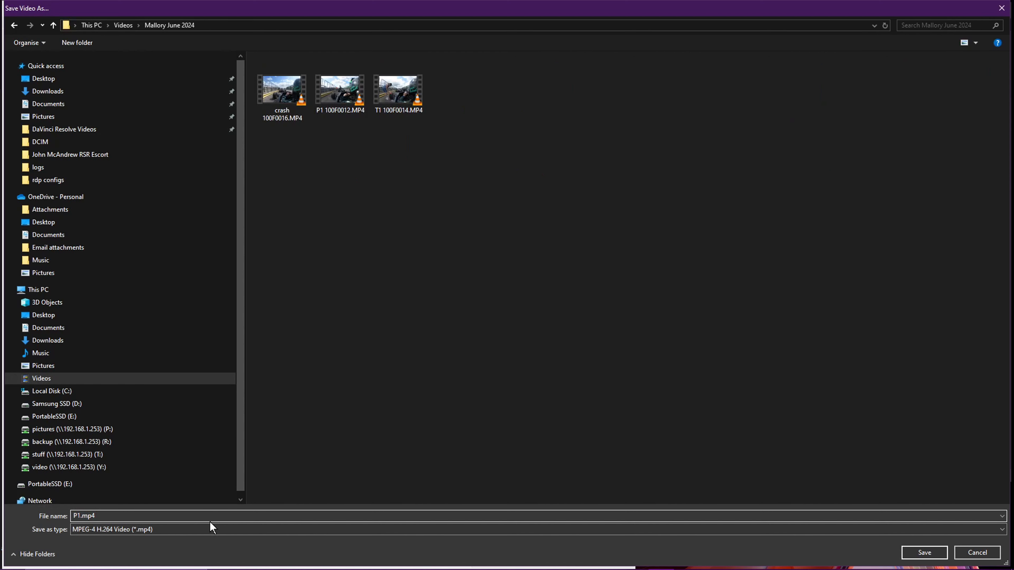
{"action": "type", "text": "RR"}
{"action": "left_click", "coordinate": [918, 554]}
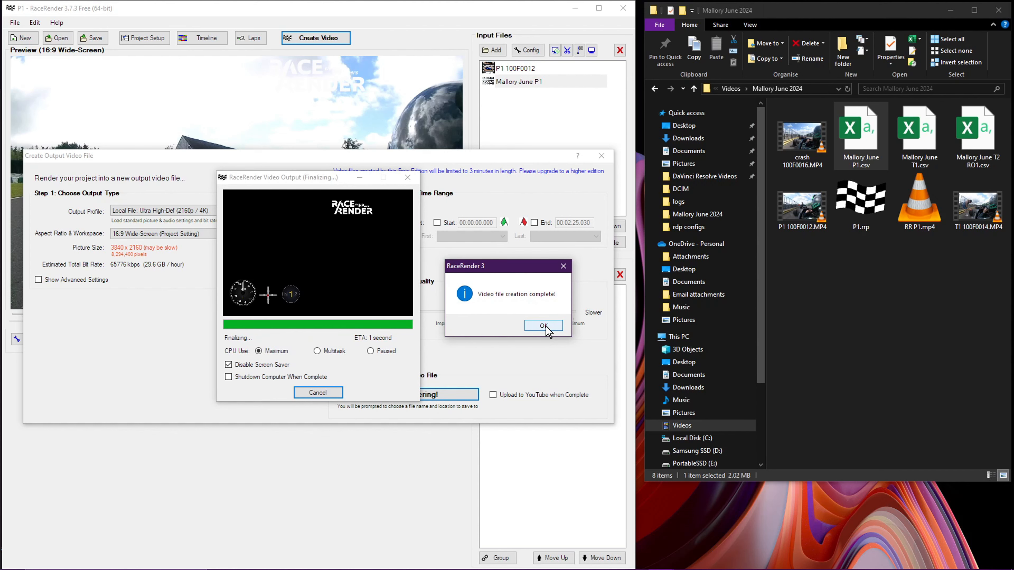
{"action": "left_click", "coordinate": [543, 326]}
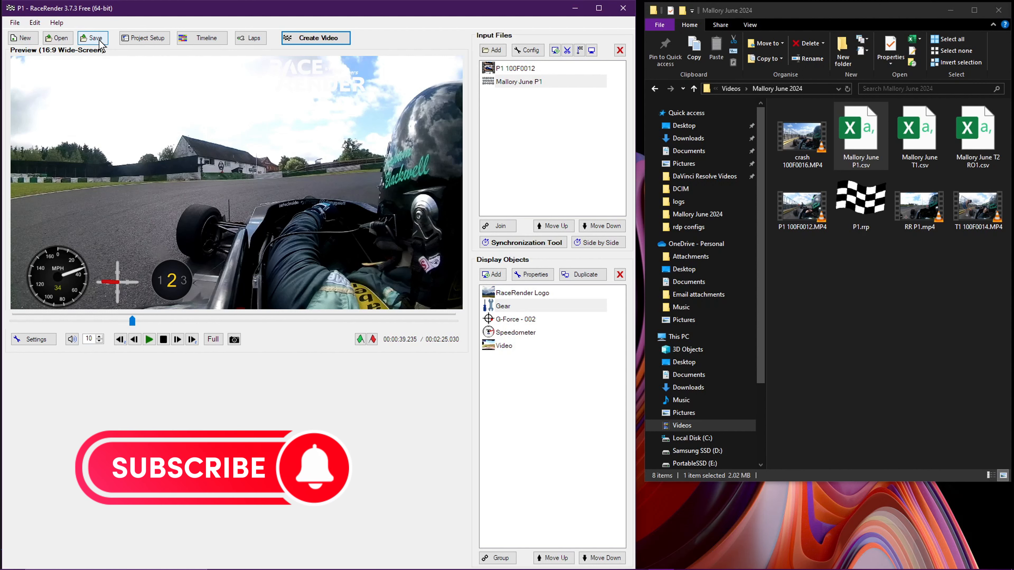
{"action": "left_click", "coordinate": [92, 38]}
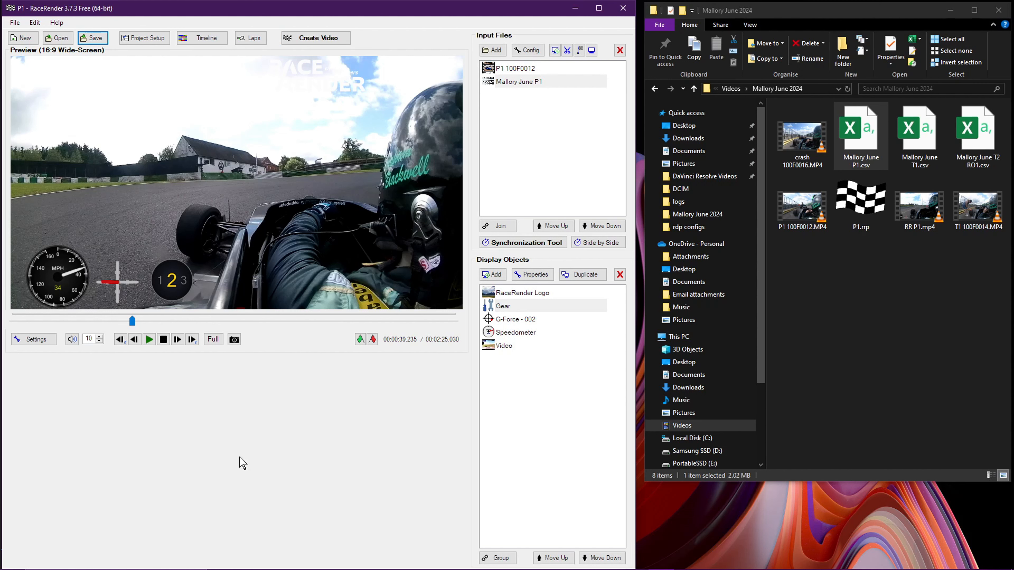